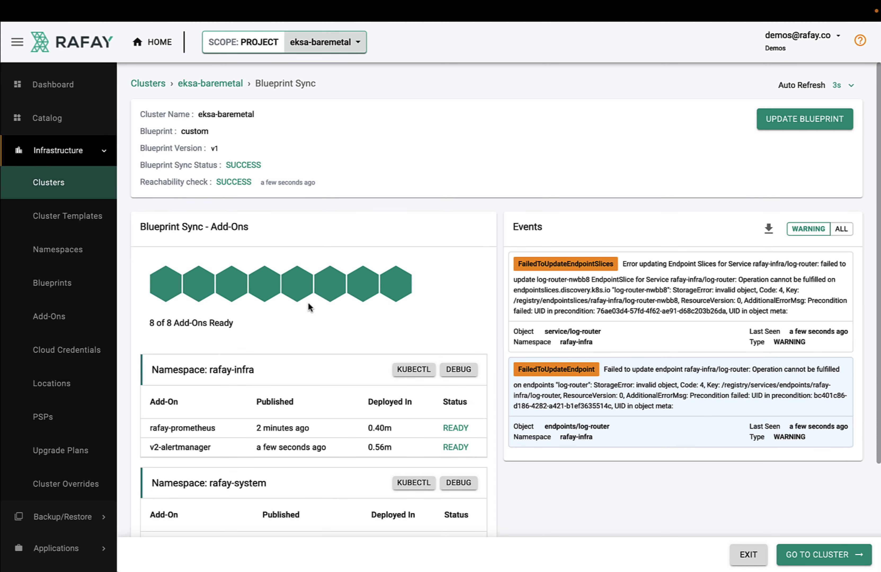
Go back from the eksa-baremetal blueprint sync details to the Clusters list using the breadcrumb
{"action": "left_click", "coordinate": [166, 85]}
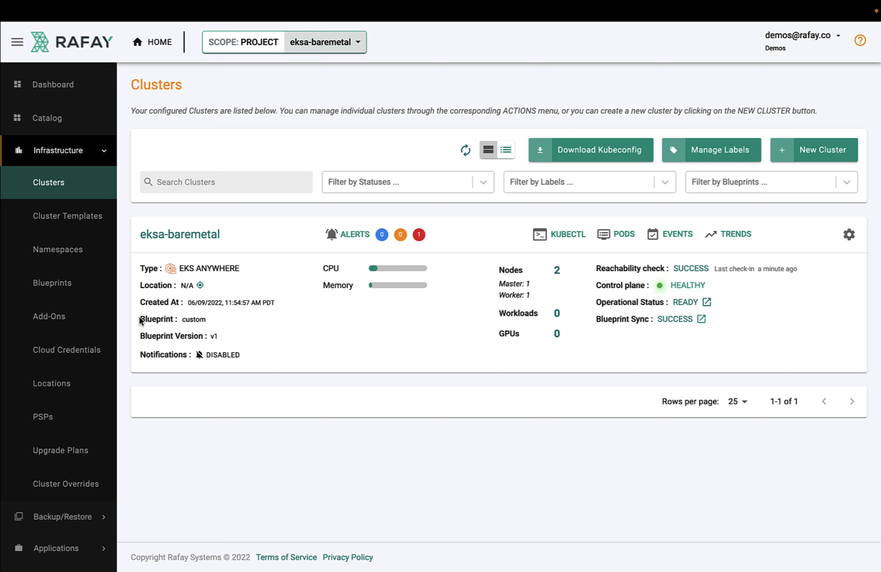
{"action": "left_click_drag", "start_coordinate": [141, 320], "coordinate": [225, 337]}
{"action": "left_click", "coordinate": [246, 337]}
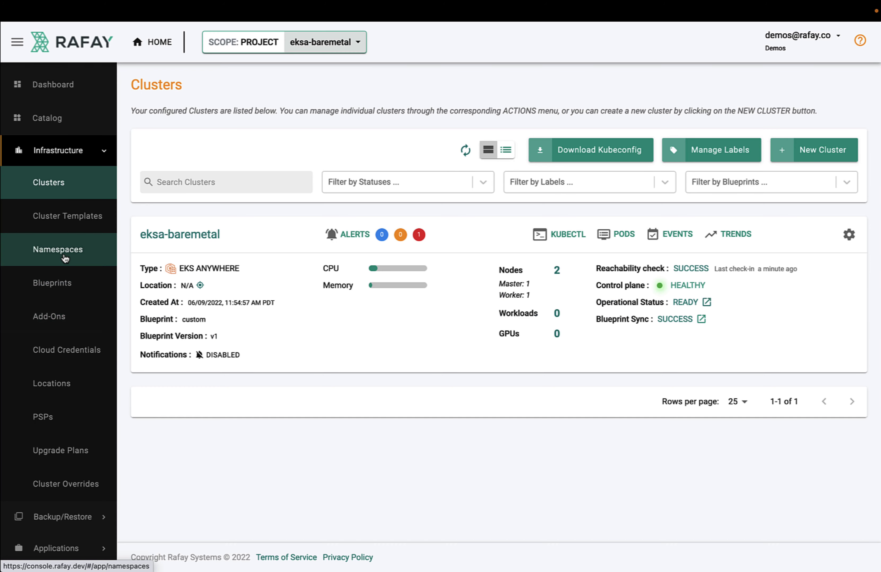
Create a new namespace named echo with type Wizard
{"action": "left_click", "coordinate": [88, 253]}
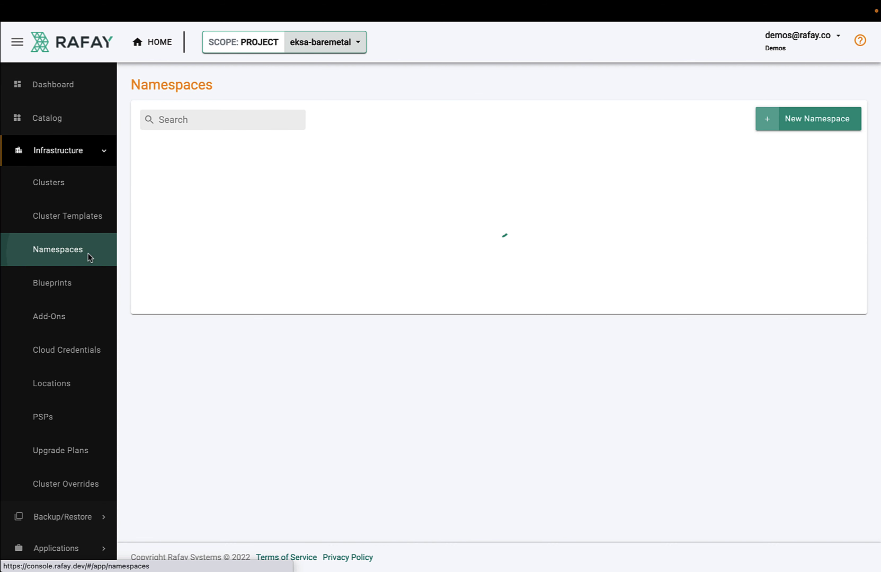
{"action": "left_click", "coordinate": [802, 128]}
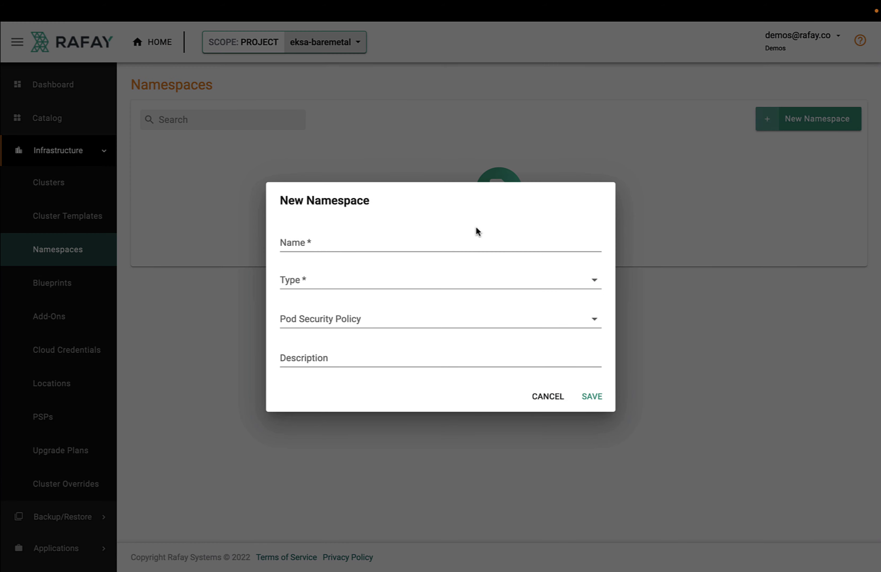
{"action": "left_click", "coordinate": [394, 245]}
{"action": "type", "text": "echo"}
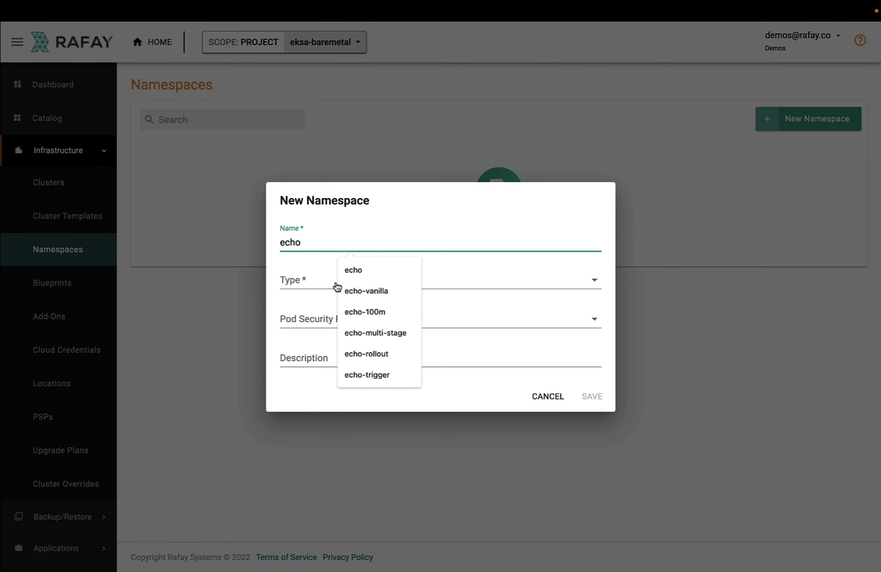
{"action": "left_click", "coordinate": [350, 273]}
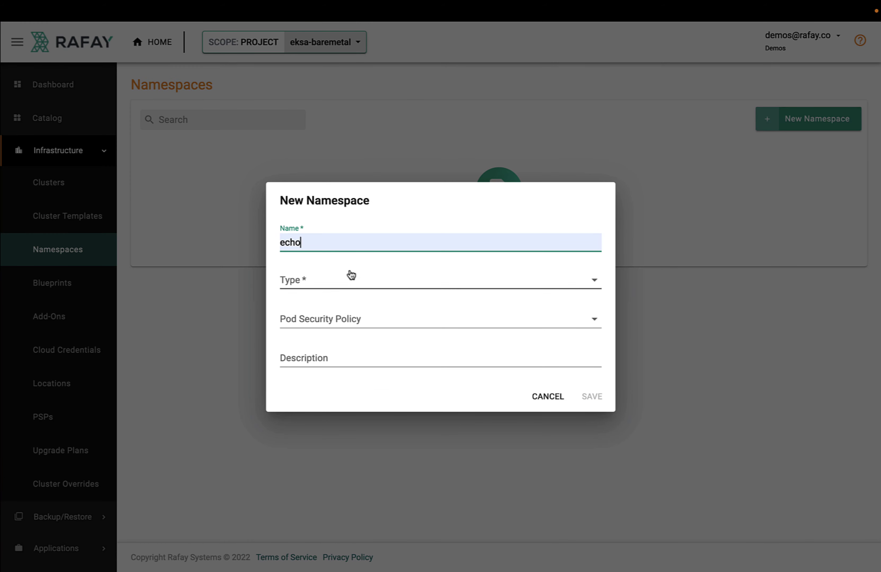
{"action": "left_click", "coordinate": [314, 284]}
{"action": "left_click", "coordinate": [312, 284]}
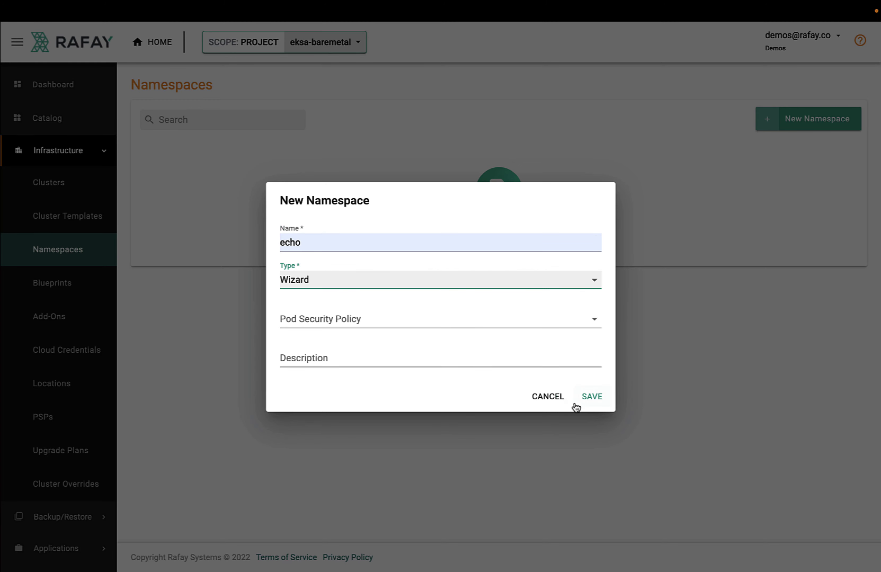
{"action": "left_click", "coordinate": [591, 400]}
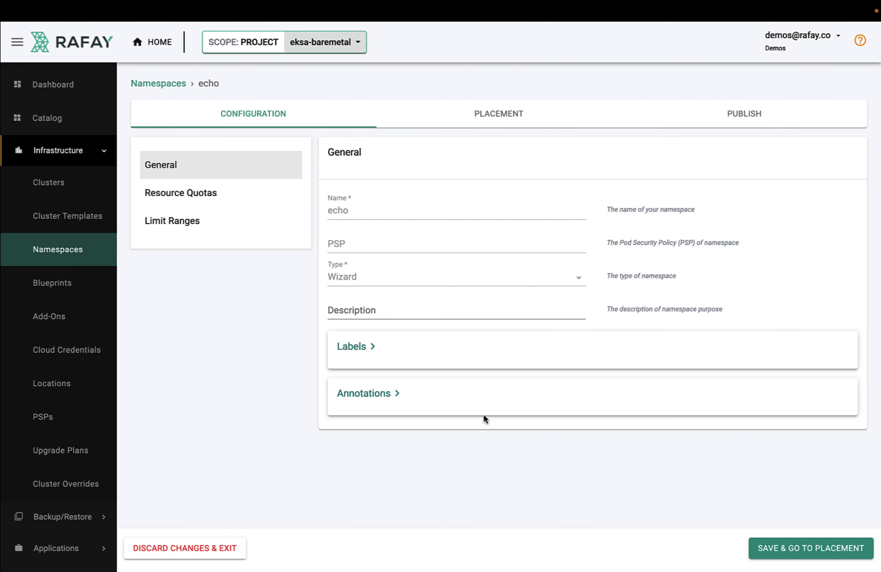
Place the echo namespace on eksa-baremetal, publish it, and return to the Namespaces list
{"action": "left_click", "coordinate": [775, 545]}
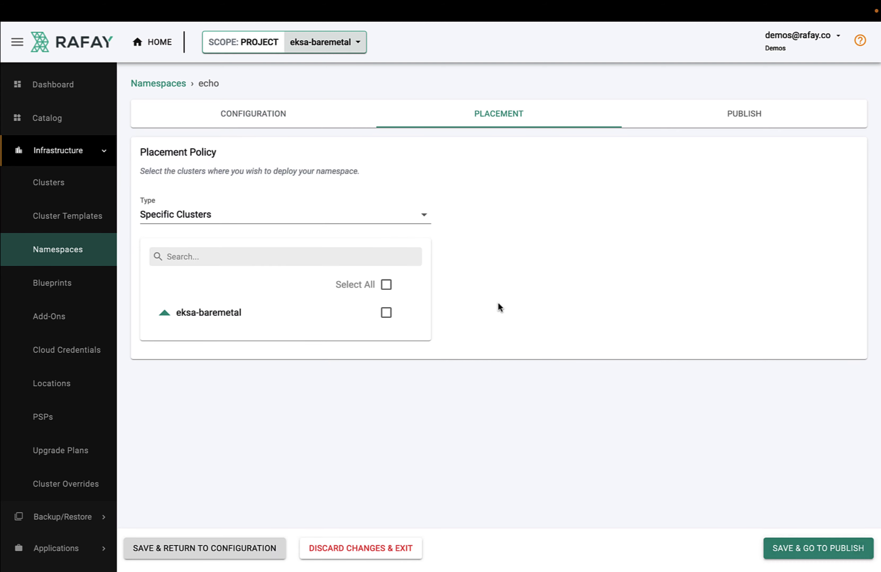
{"action": "left_click", "coordinate": [387, 313]}
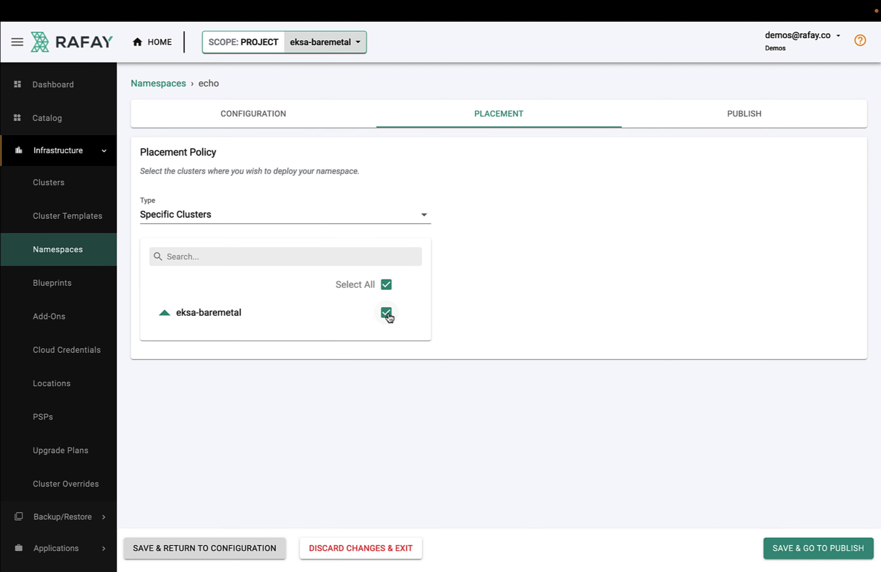
{"action": "left_click", "coordinate": [803, 549]}
{"action": "left_click", "coordinate": [511, 285]}
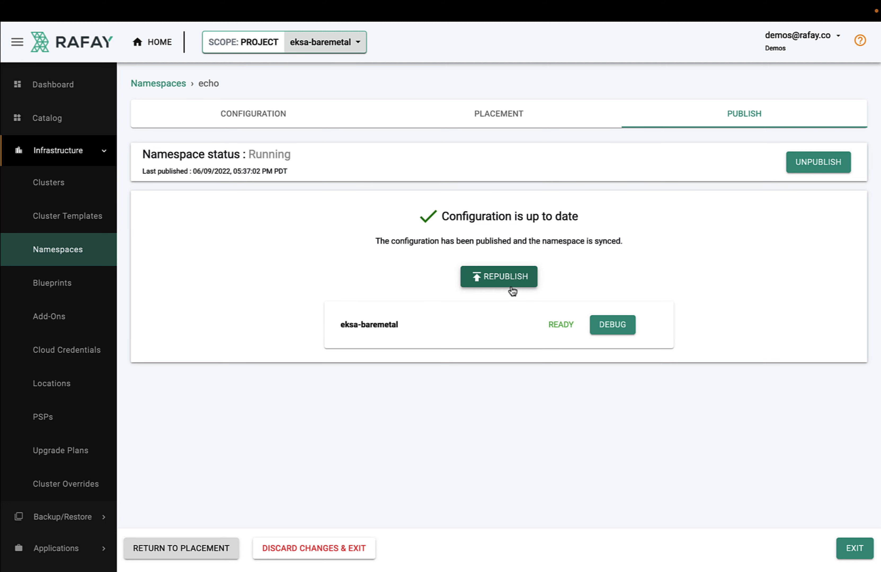
{"action": "left_click", "coordinate": [157, 85]}
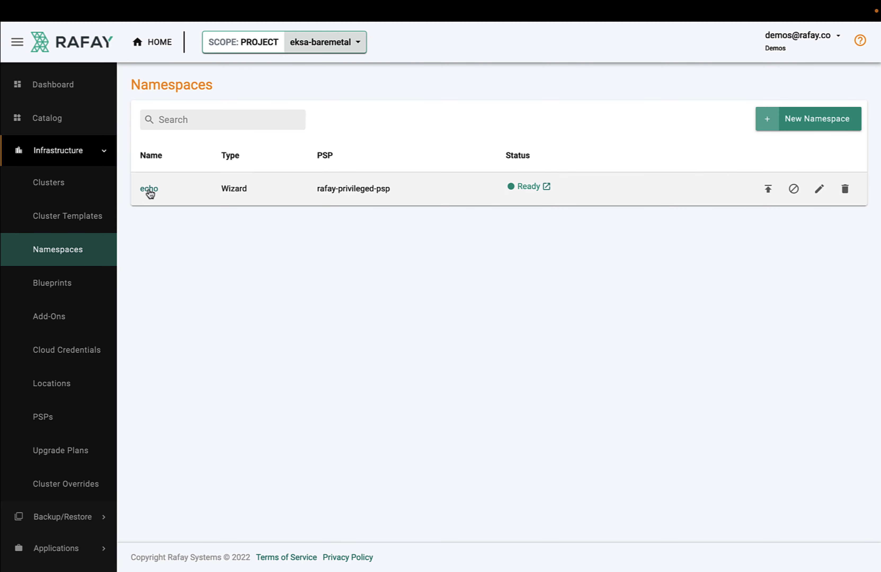
Run 'get ns' in eksa-baremetal's kubectl terminal and confirm echo is Active
{"action": "left_click", "coordinate": [57, 188]}
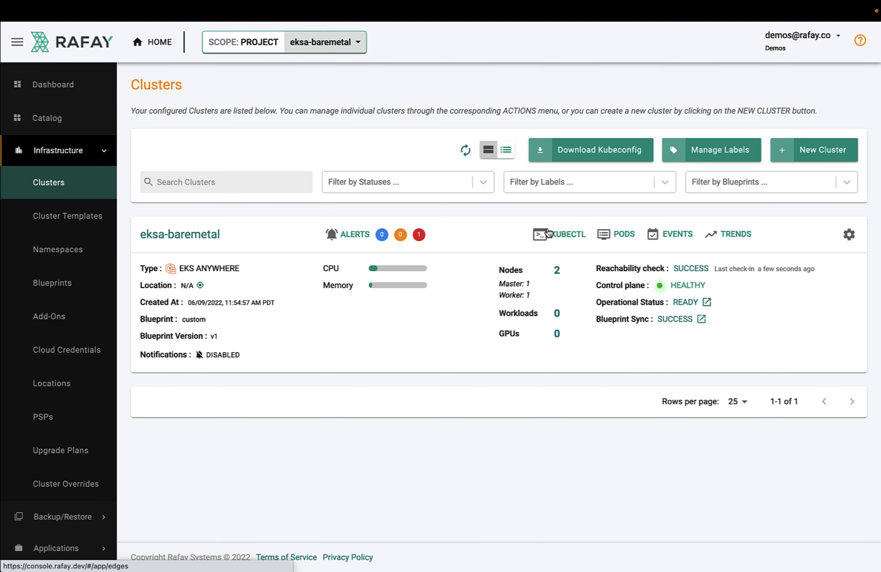
{"action": "left_click", "coordinate": [569, 238]}
{"action": "type", "text": "get ns"}
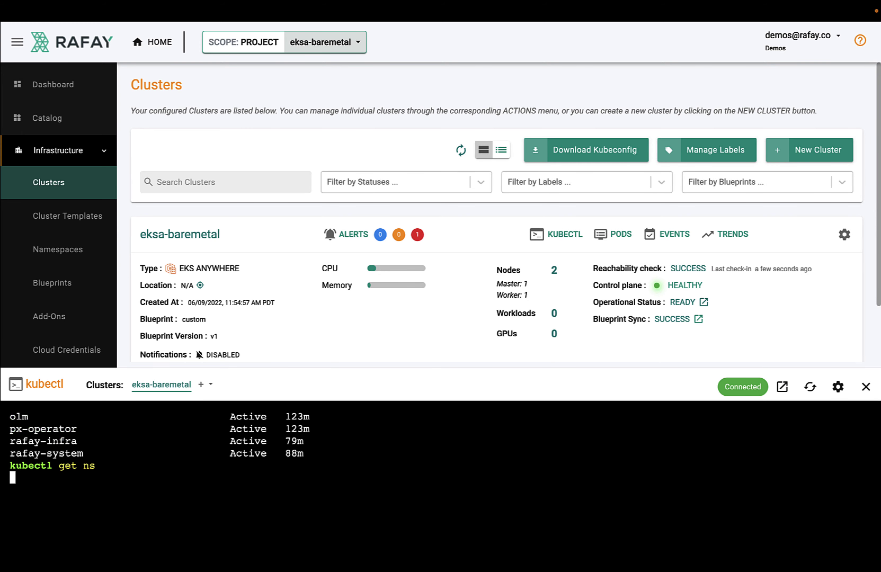
{"action": "key", "text": "Return"}
{"action": "scroll", "coordinate": [49, 493], "scroll_direction": "up", "scroll_amount": 2}
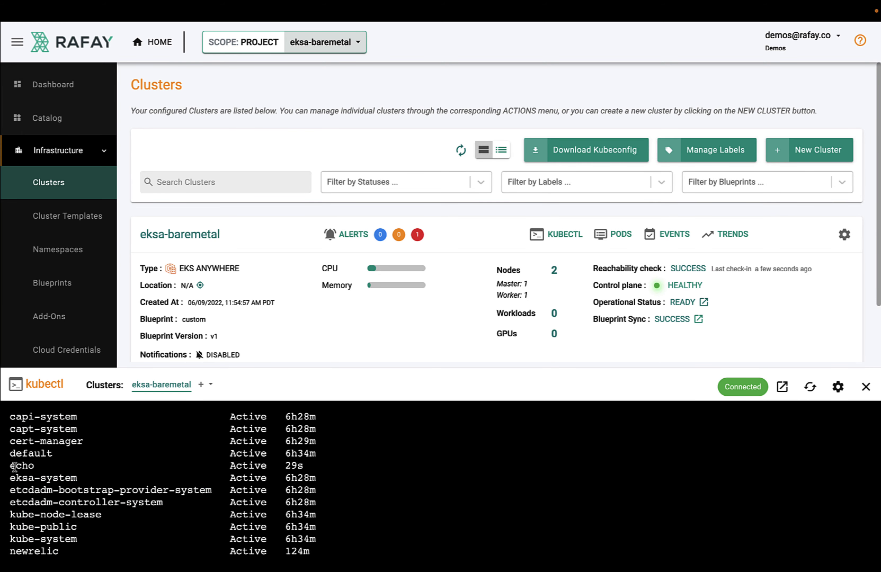
{"action": "left_click_drag", "start_coordinate": [11, 466], "coordinate": [303, 469]}
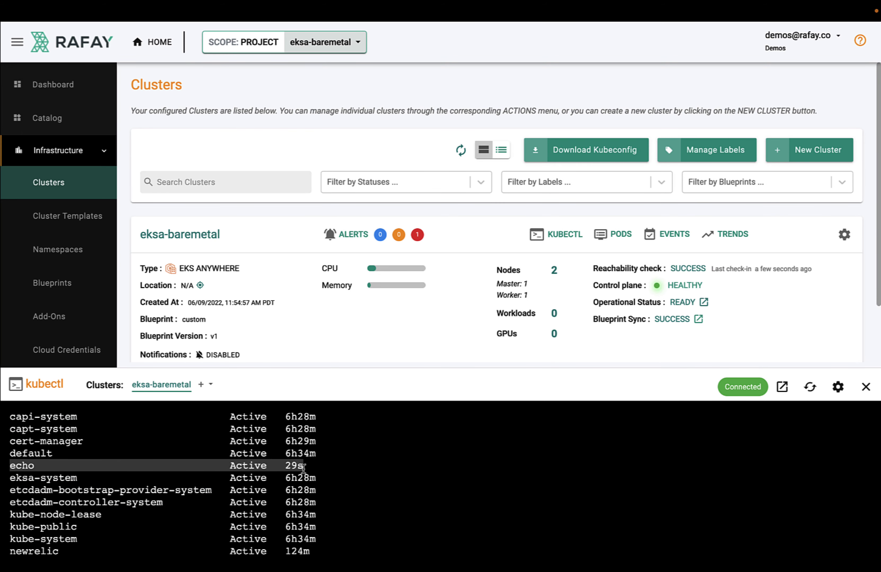
Clear the terminal output with 'clear' and close the kubectl panel
{"action": "scroll", "coordinate": [421, 482], "scroll_direction": "down", "scroll_amount": 3}
{"action": "type", "text": "clear"}
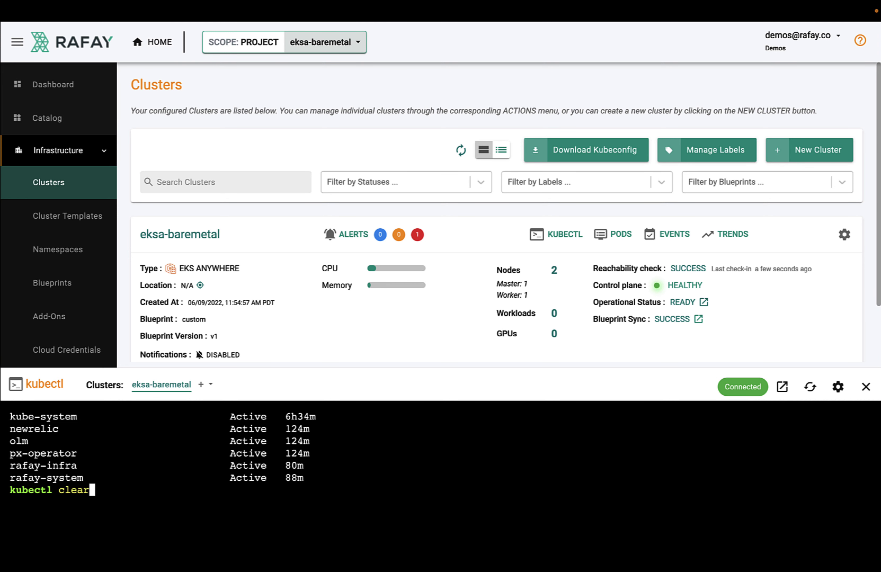
{"action": "key", "text": "Return"}
{"action": "left_click", "coordinate": [866, 387]}
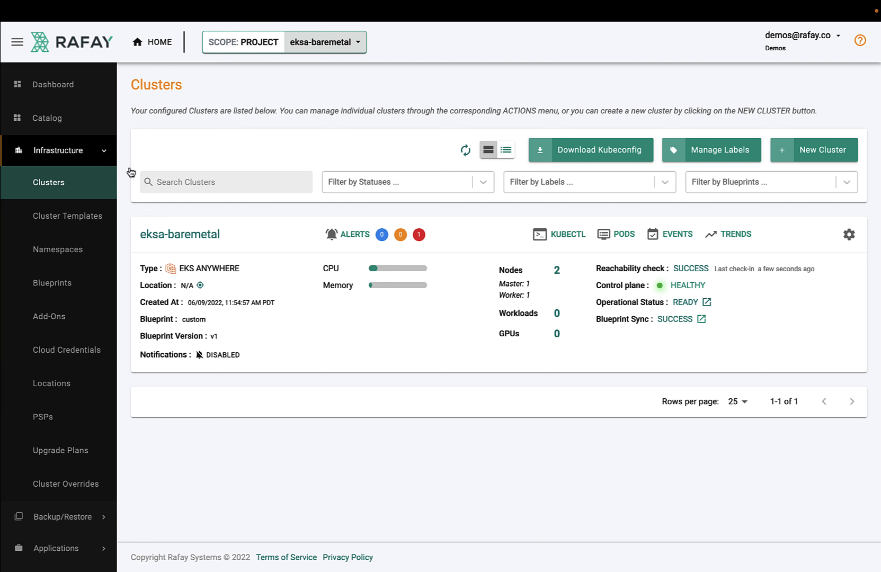
Go to Integrations > Repositories and create a Git repository named rafay
{"action": "left_click", "coordinate": [70, 151]}
{"action": "left_click", "coordinate": [67, 225]}
{"action": "left_click", "coordinate": [60, 244]}
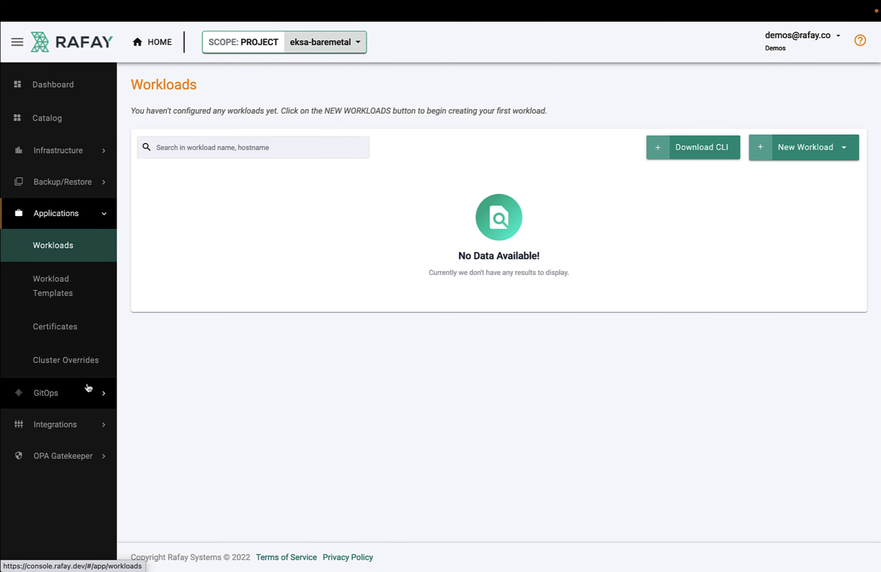
{"action": "left_click", "coordinate": [52, 424]}
{"action": "scroll", "coordinate": [61, 500], "scroll_direction": "down", "scroll_amount": 3}
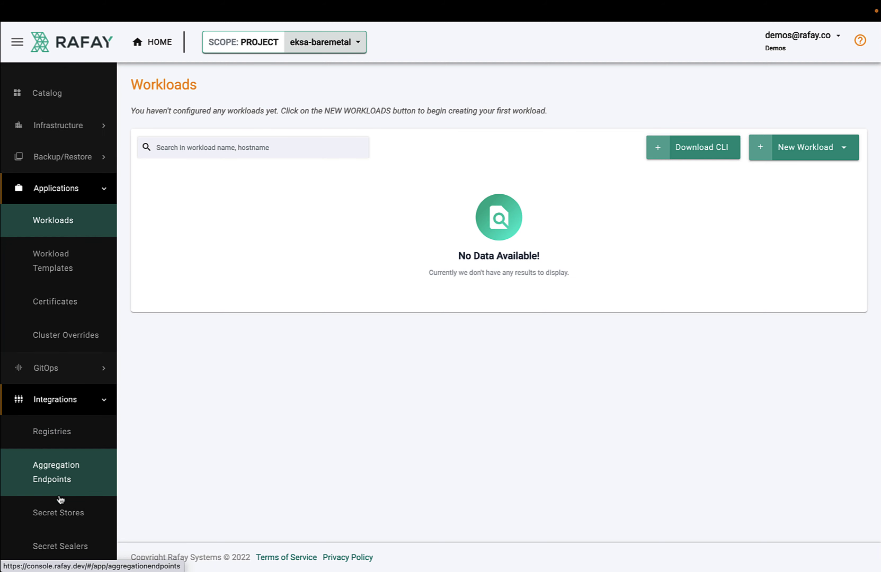
{"action": "left_click", "coordinate": [56, 508]}
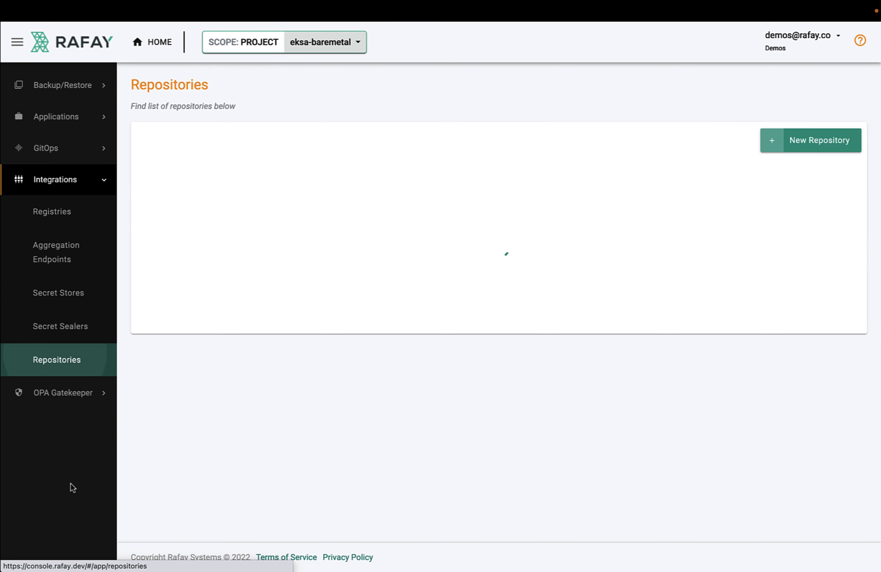
{"action": "left_click", "coordinate": [800, 140]}
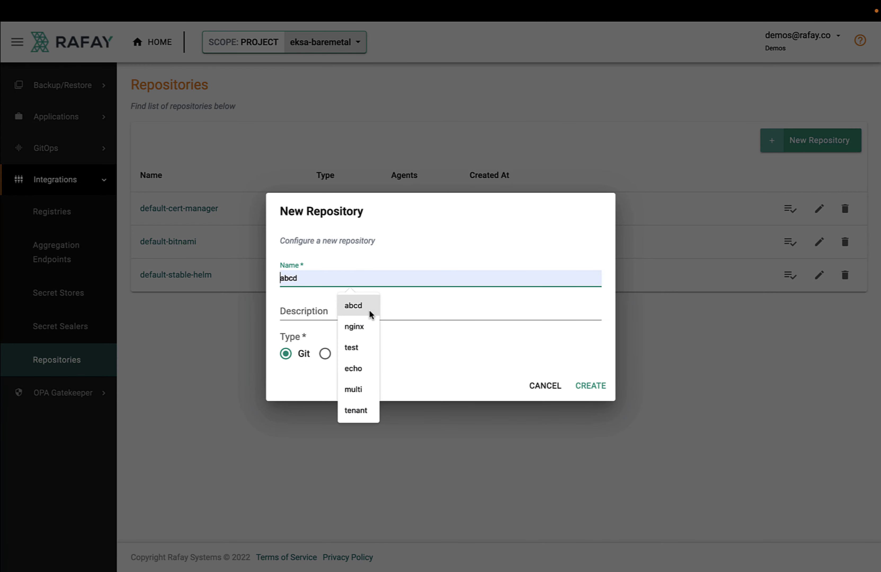
{"action": "type", "text": "rafay"}
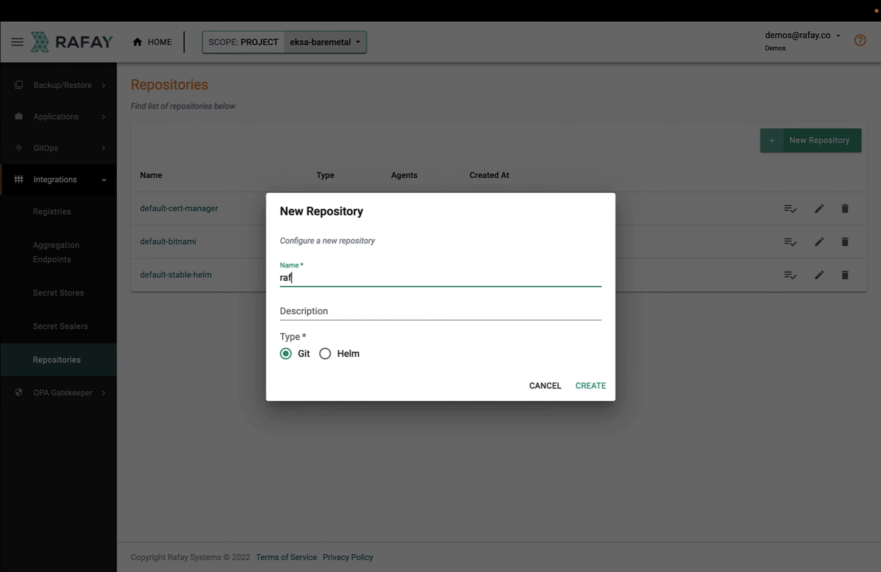
{"action": "left_click", "coordinate": [596, 386]}
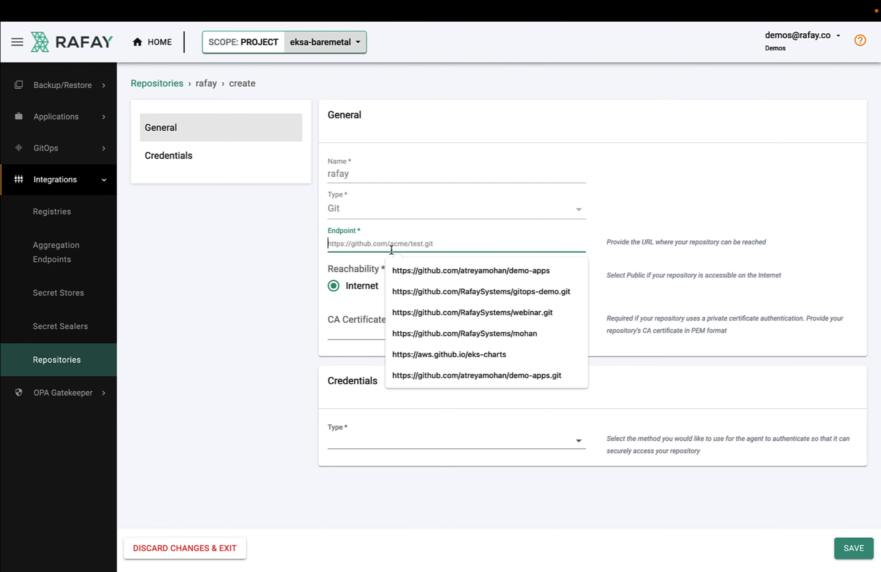
Use the suggested GitHub URL as endpoint and enter username/password credentials with the access token
{"action": "left_click", "coordinate": [465, 332]}
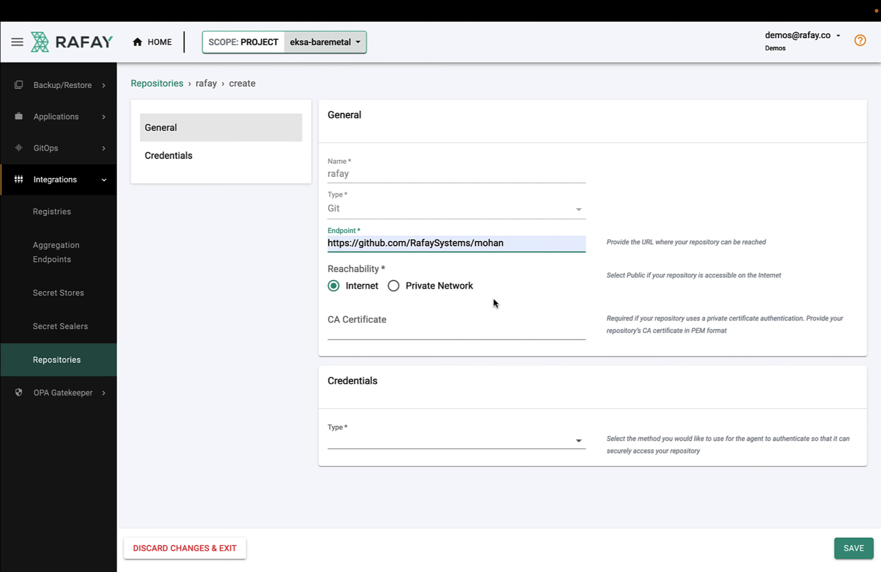
{"action": "left_click", "coordinate": [577, 442]}
{"action": "left_click", "coordinate": [514, 445]}
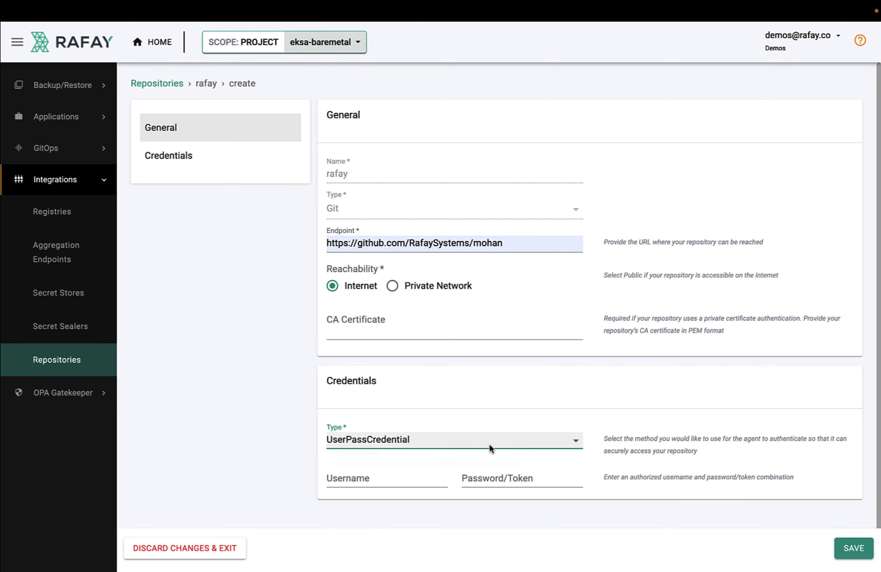
{"action": "left_click", "coordinate": [410, 478]}
{"action": "triple_click", "coordinate": [409, 481]}
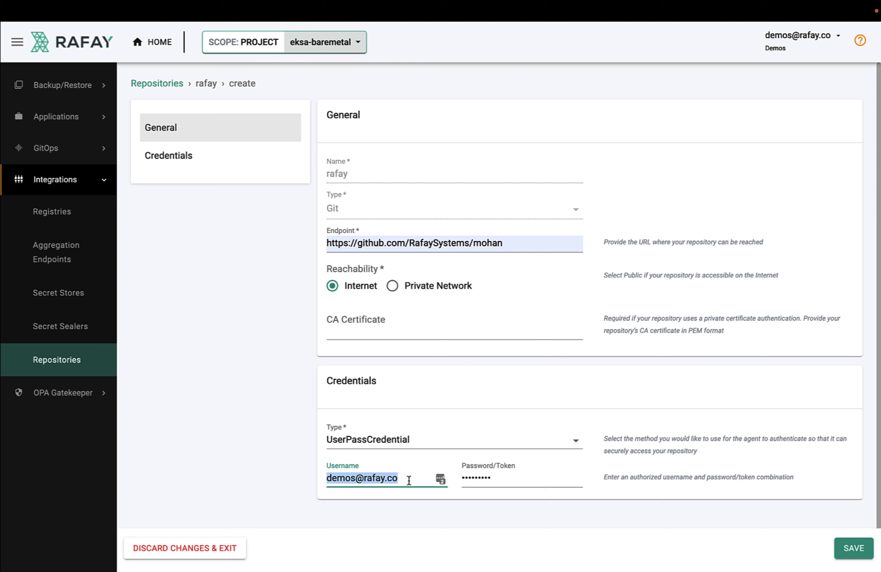
{"action": "key", "text": "BackSpace"}
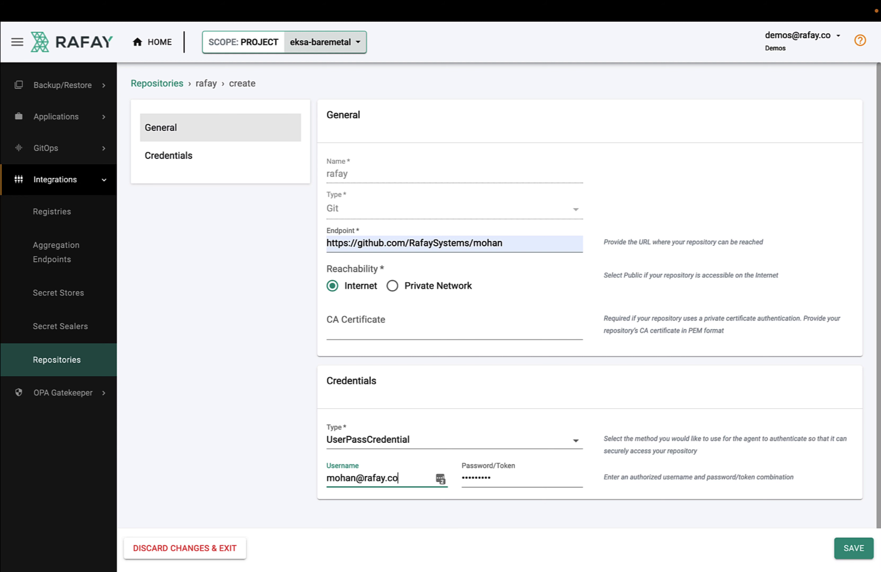
{"action": "triple_click", "coordinate": [475, 480]}
{"action": "key", "text": "BackSpace"}
{"action": "key", "text": "ctrl+v"}
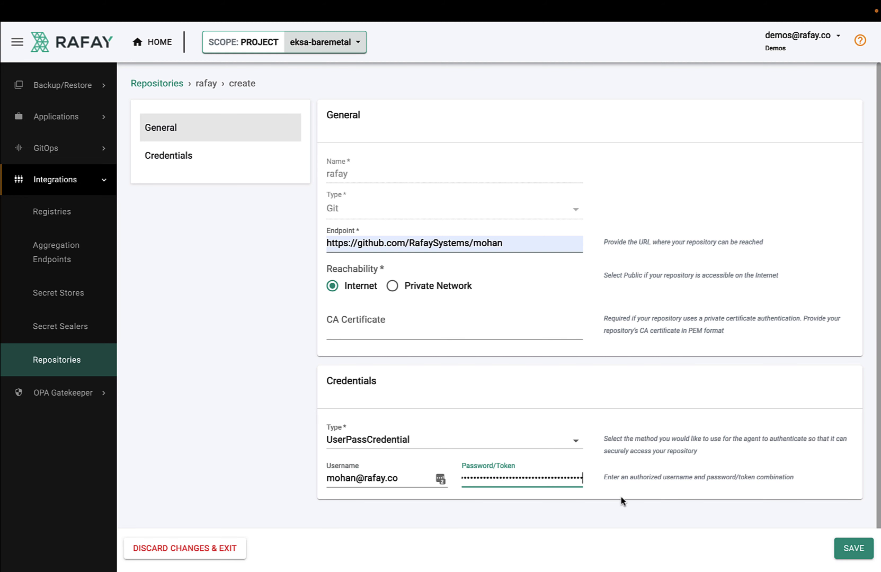
Save the rafay repository and confirm its connection validates successfully
{"action": "left_click", "coordinate": [852, 548]}
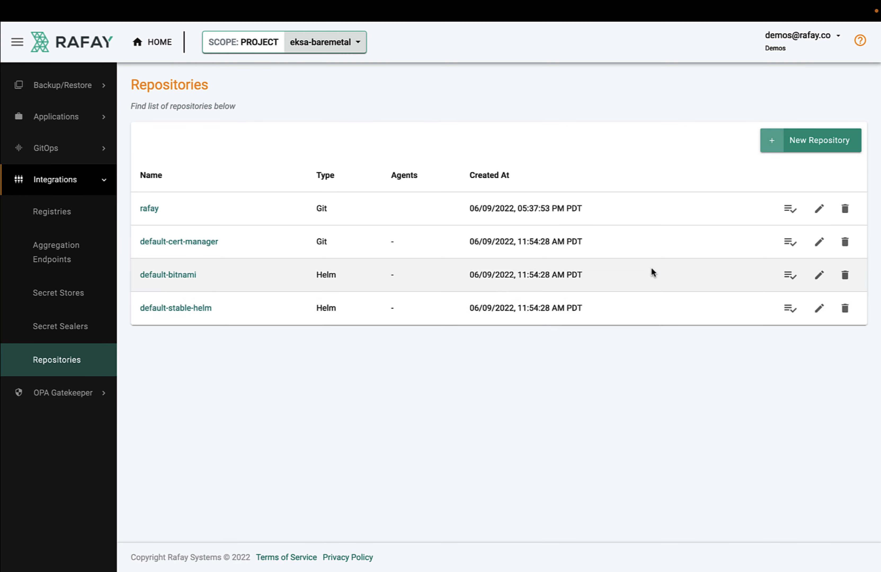
{"action": "left_click", "coordinate": [790, 209]}
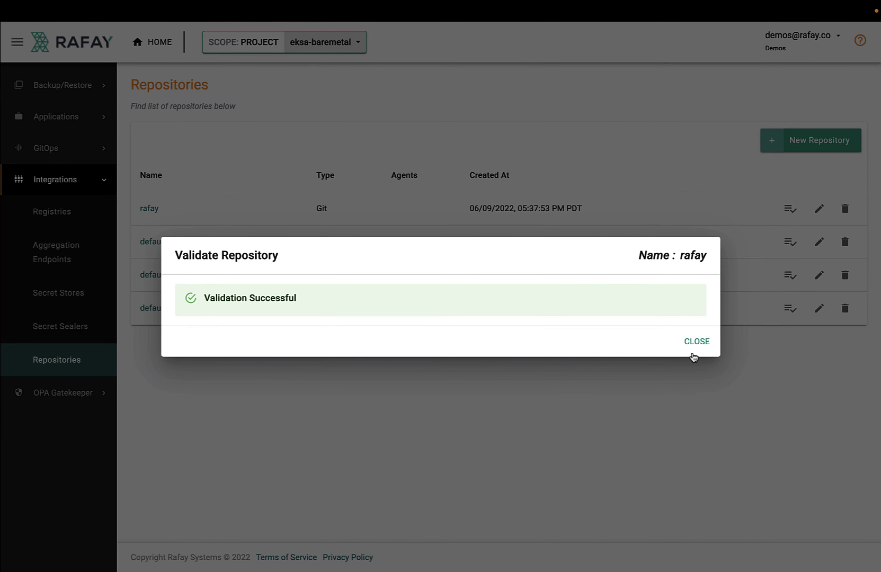
{"action": "left_click", "coordinate": [694, 347]}
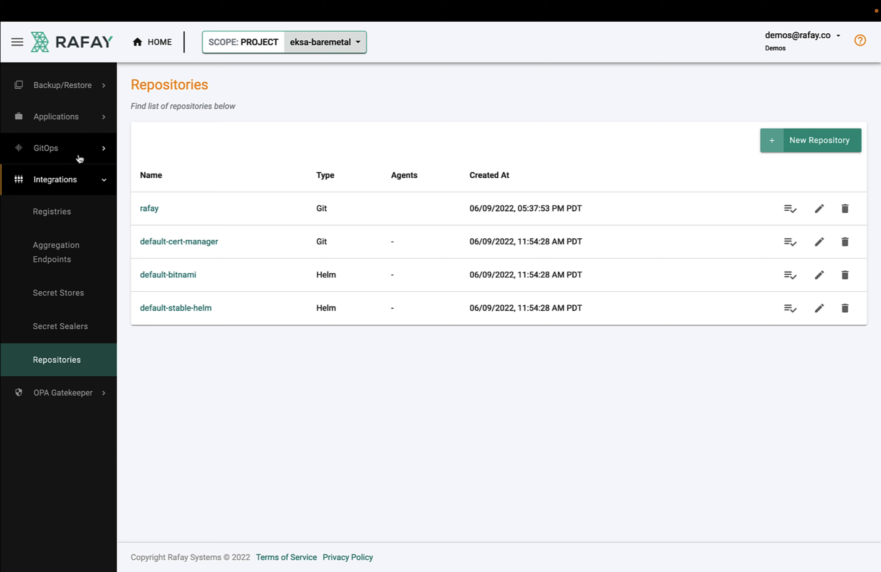
{"action": "left_click", "coordinate": [79, 156]}
Create a workload named echo of type k8s YAML, pulling files from a repository
{"action": "left_click", "coordinate": [101, 117]}
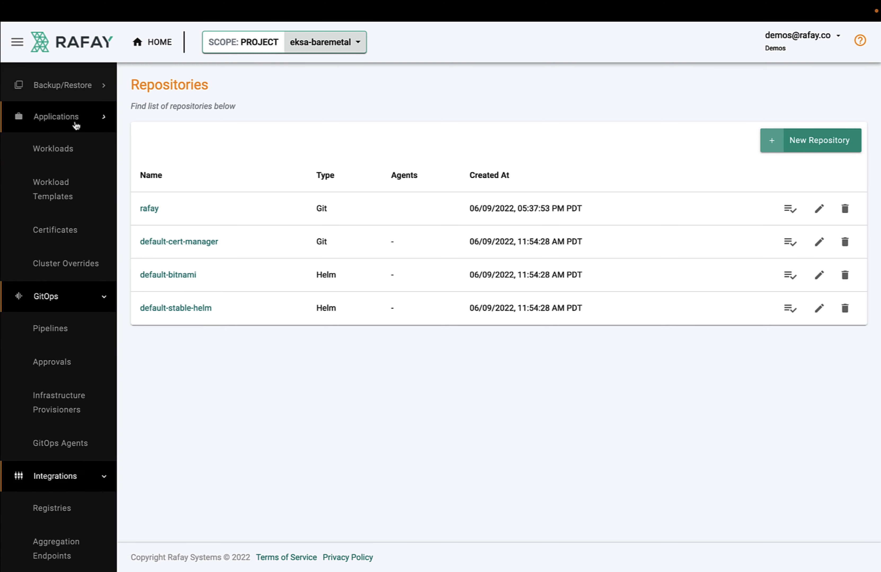
{"action": "left_click", "coordinate": [69, 151]}
{"action": "left_click", "coordinate": [807, 157]}
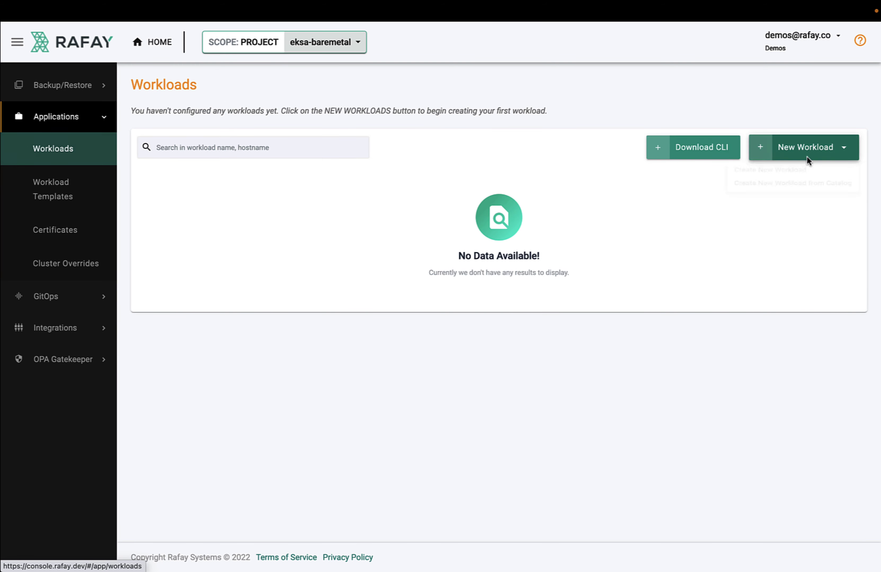
{"action": "left_click", "coordinate": [775, 175]}
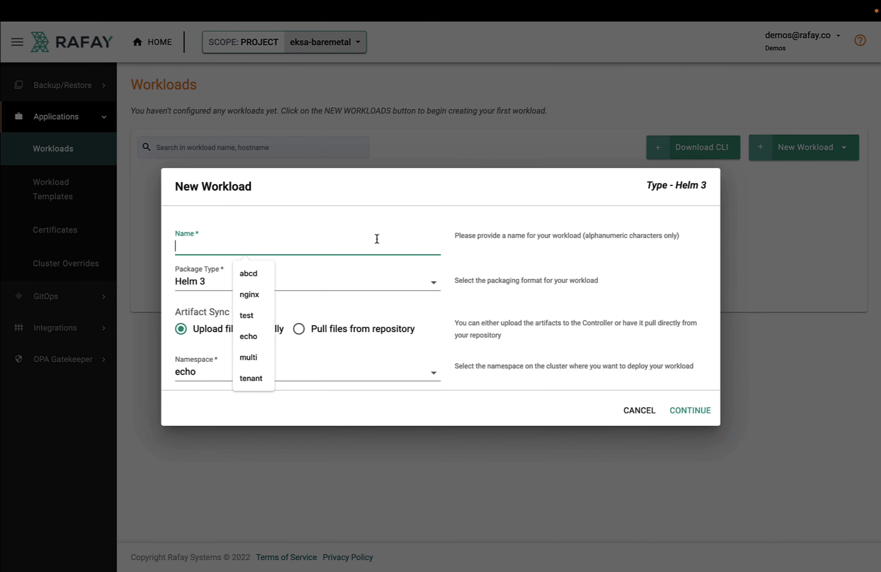
{"action": "type", "text": "echo"}
{"action": "left_click", "coordinate": [372, 283]}
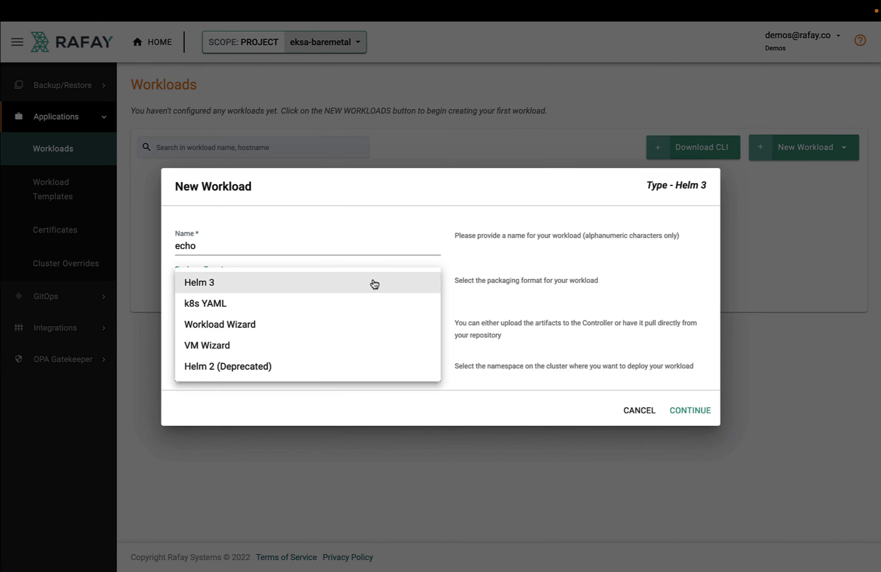
{"action": "left_click", "coordinate": [309, 309]}
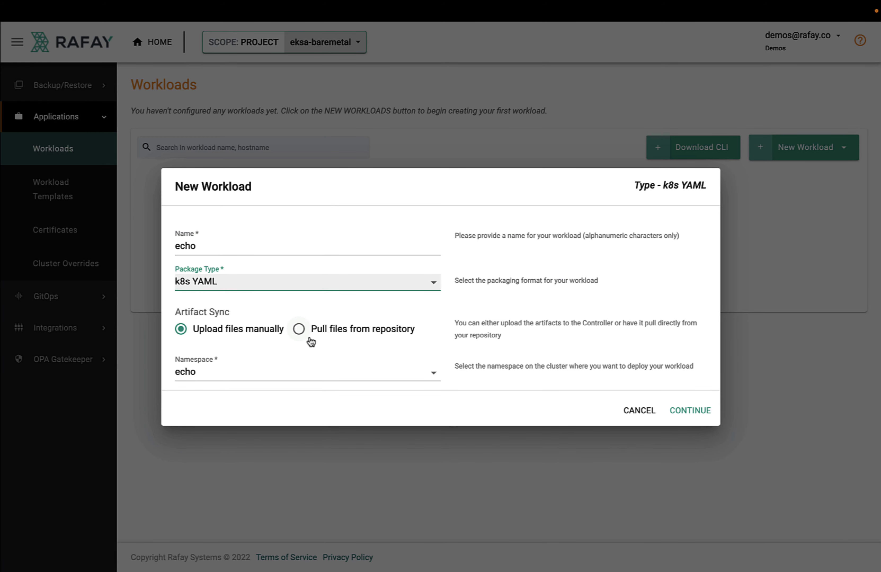
{"action": "left_click", "coordinate": [305, 332]}
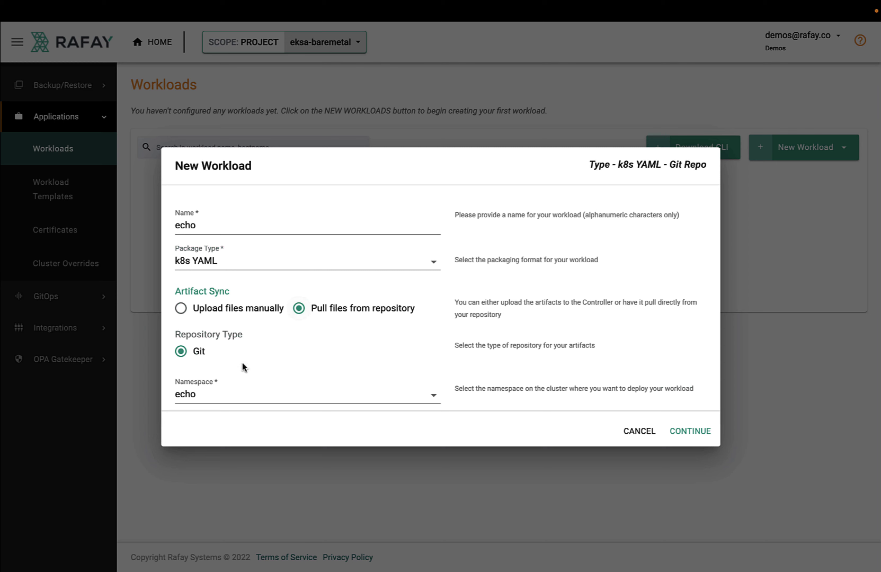
{"action": "left_click", "coordinate": [682, 432]}
Point the workload at the rafay repository, revision main, and start entering the file path
{"action": "left_click", "coordinate": [572, 184]}
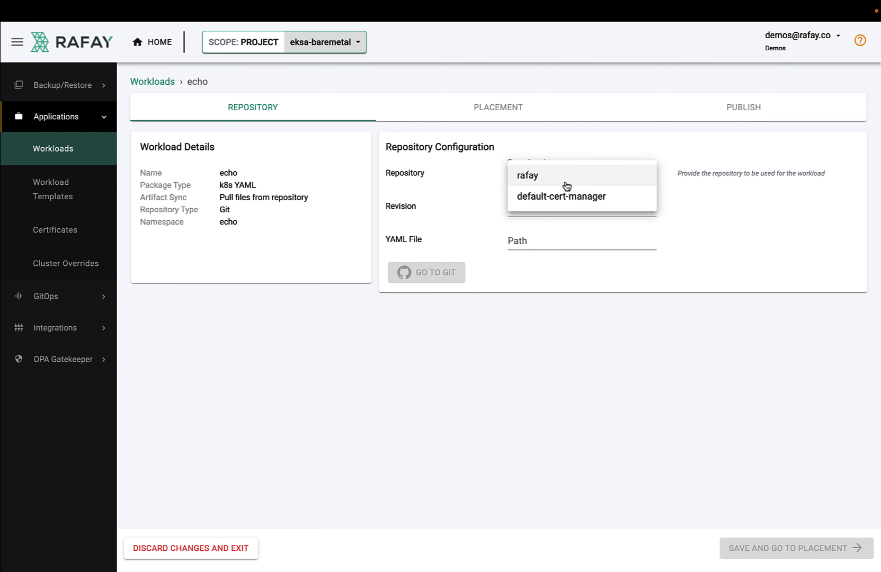
{"action": "left_click", "coordinate": [567, 185]}
{"action": "double_click", "coordinate": [547, 207]}
{"action": "type", "text": "mai"}
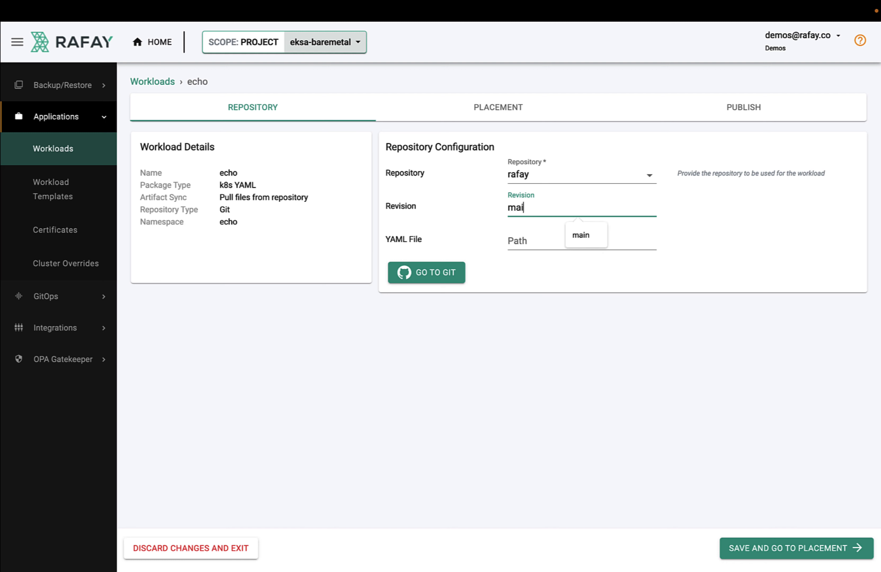
{"action": "type", "text": "n"}
{"action": "key", "text": "Tab"}
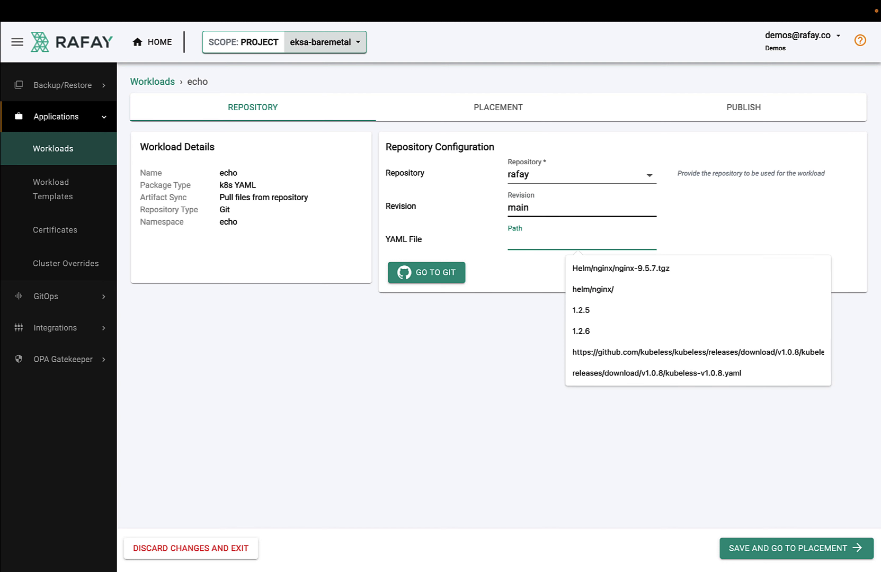
{"action": "type", "text": "/echo/echo.yaml"}
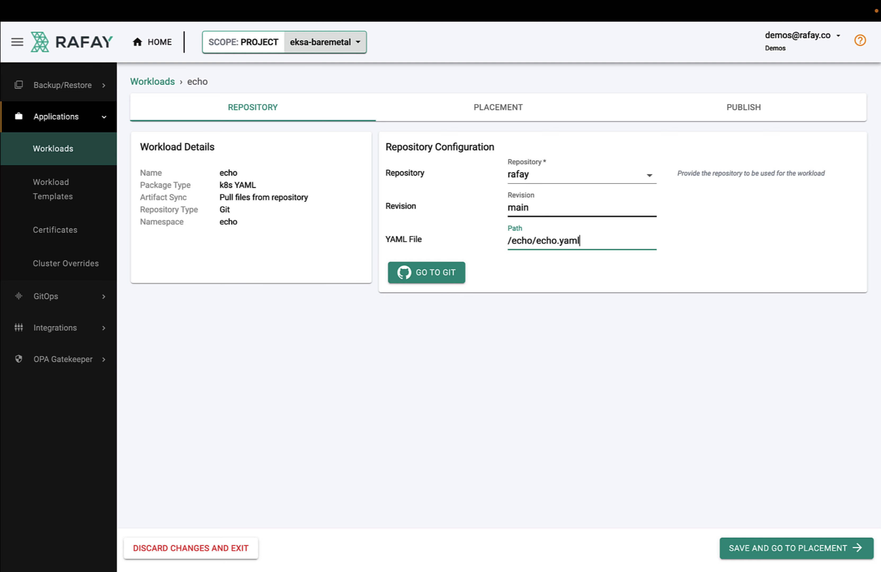
Review echo/echo.yaml in GitHub: a Service and Deployment with replicas set to 1
{"action": "mouse_move", "coordinate": [227, 4]}
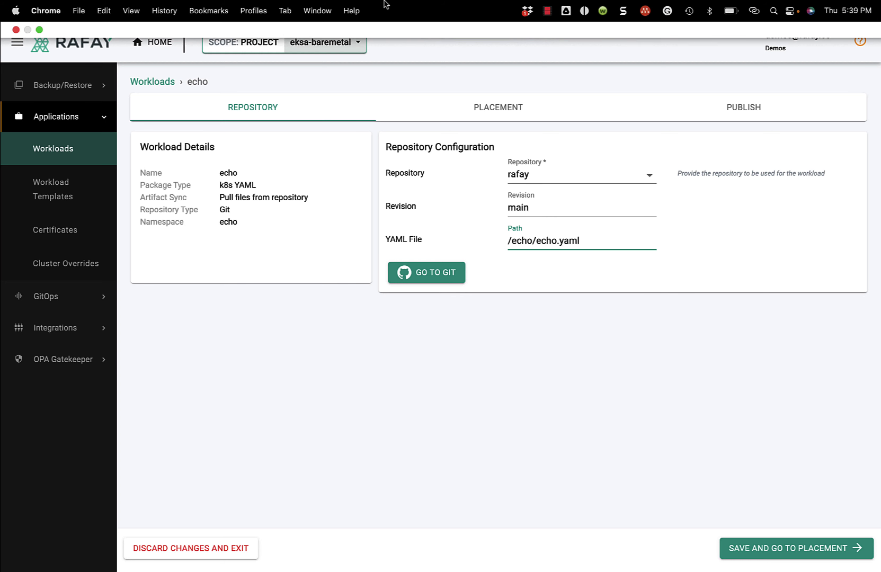
{"action": "left_click", "coordinate": [39, 30]}
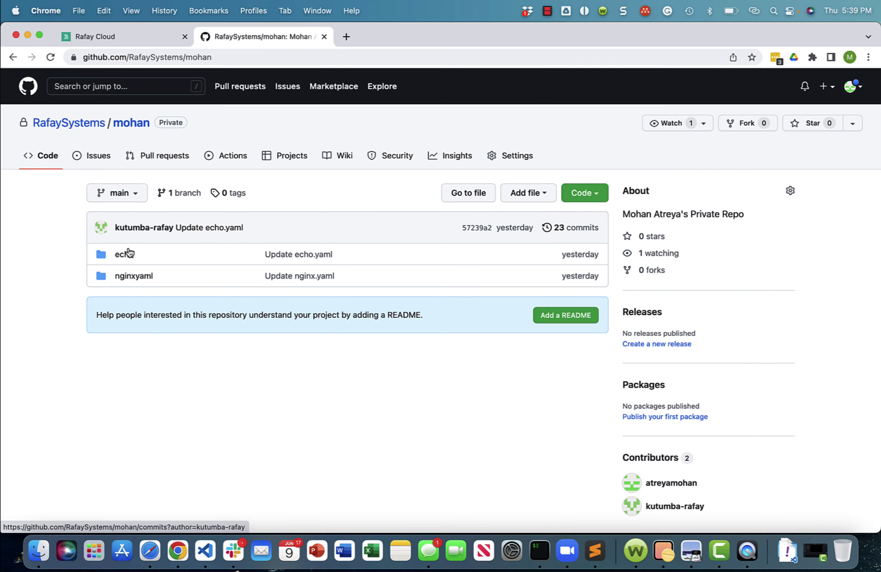
{"action": "left_click", "coordinate": [123, 255]}
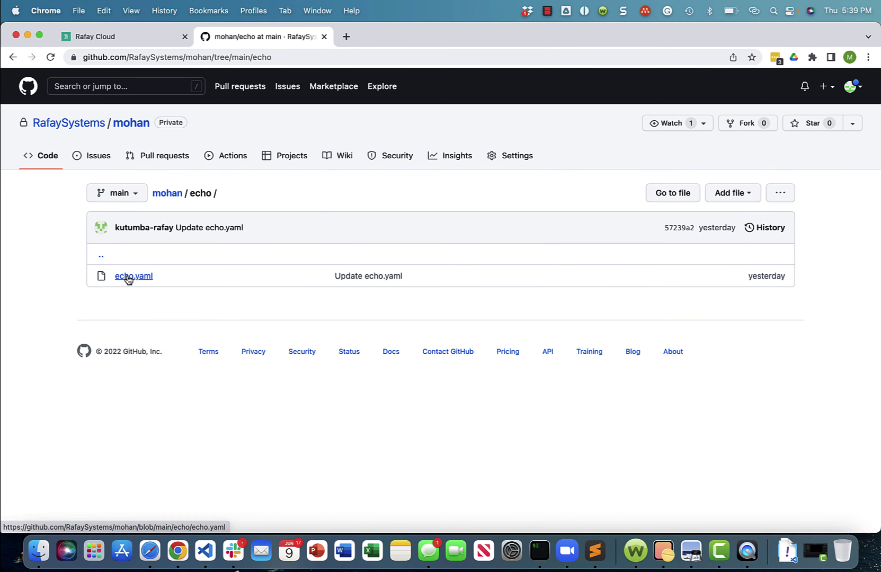
{"action": "left_click", "coordinate": [128, 276]}
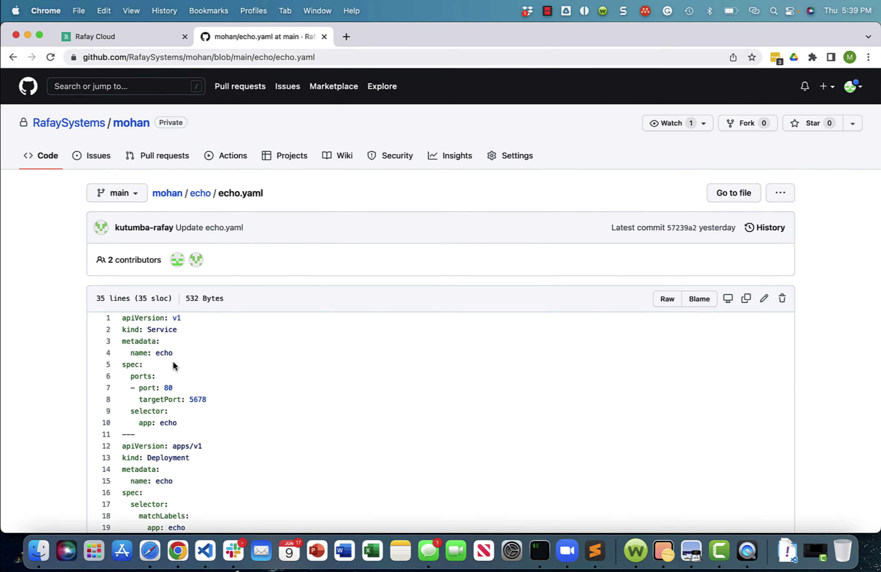
{"action": "scroll", "coordinate": [193, 373], "scroll_direction": "down", "scroll_amount": 4}
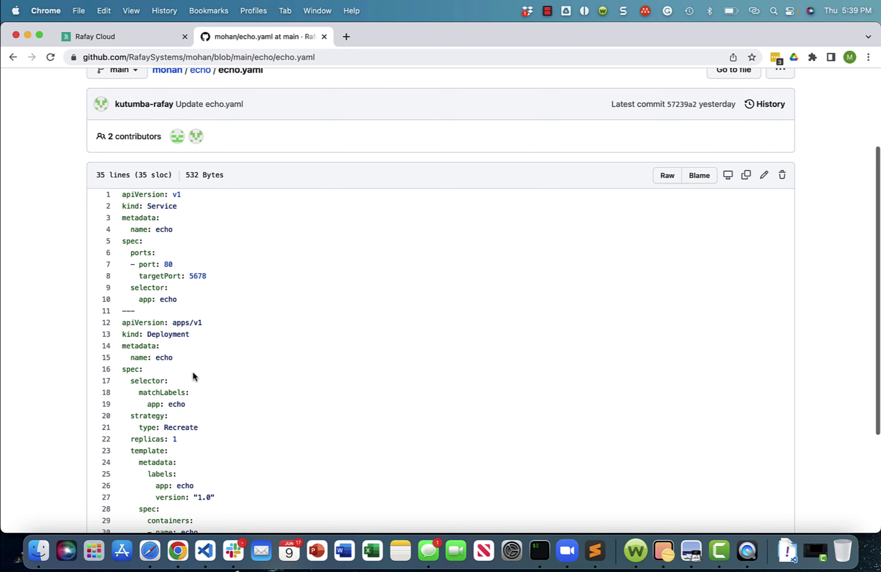
{"action": "scroll", "coordinate": [193, 372], "scroll_direction": "up", "scroll_amount": 4}
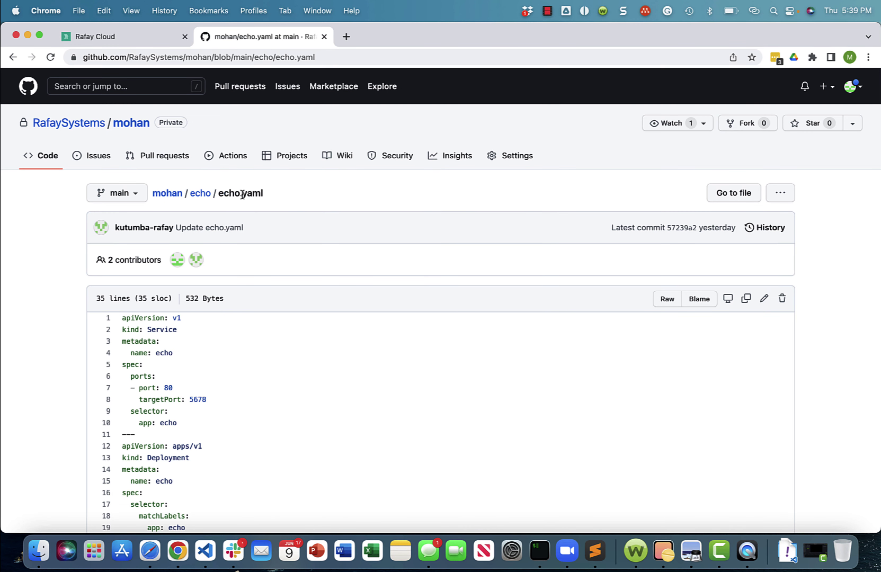
{"action": "left_click", "coordinate": [126, 37]}
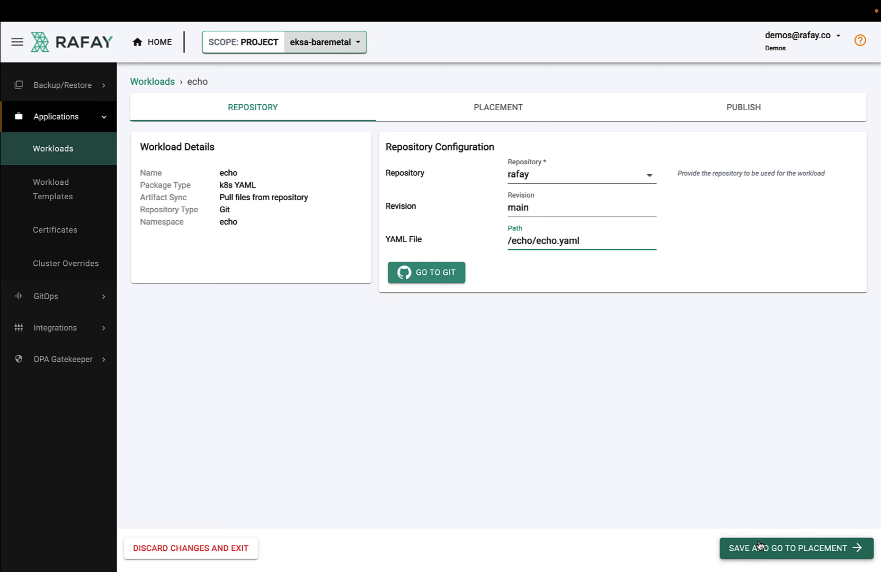
Place the echo workload on eksa-baremetal, publish it until Running, and view its debug events
{"action": "left_click", "coordinate": [773, 549]}
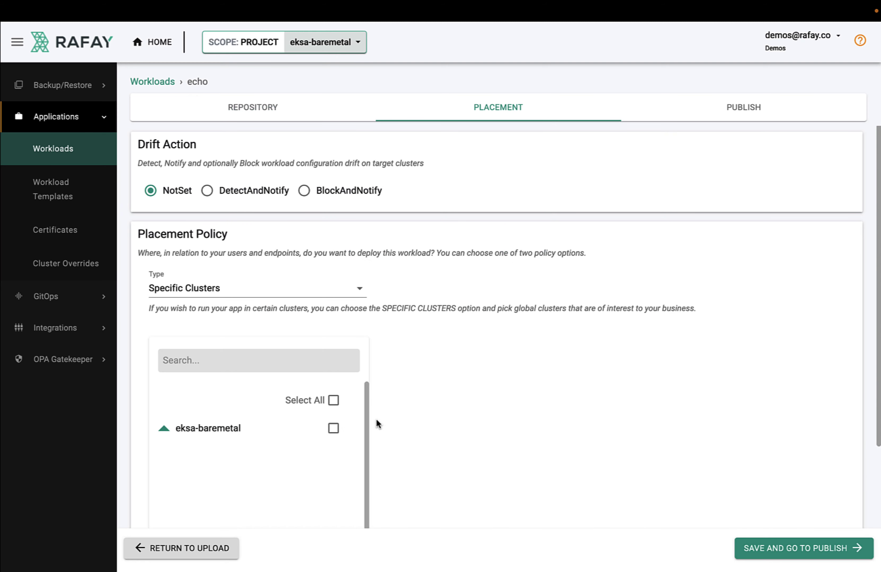
{"action": "left_click", "coordinate": [333, 429]}
{"action": "left_click", "coordinate": [755, 548]}
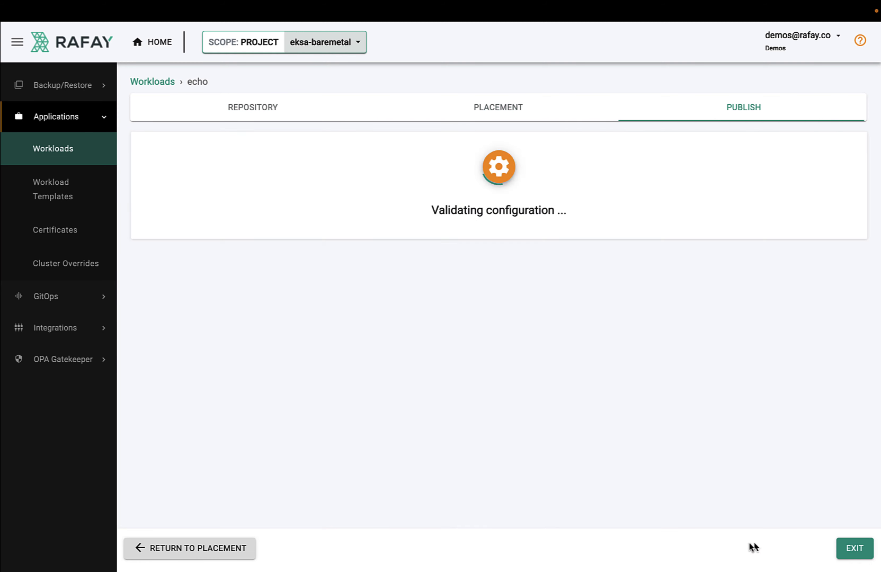
{"action": "left_click", "coordinate": [497, 268]}
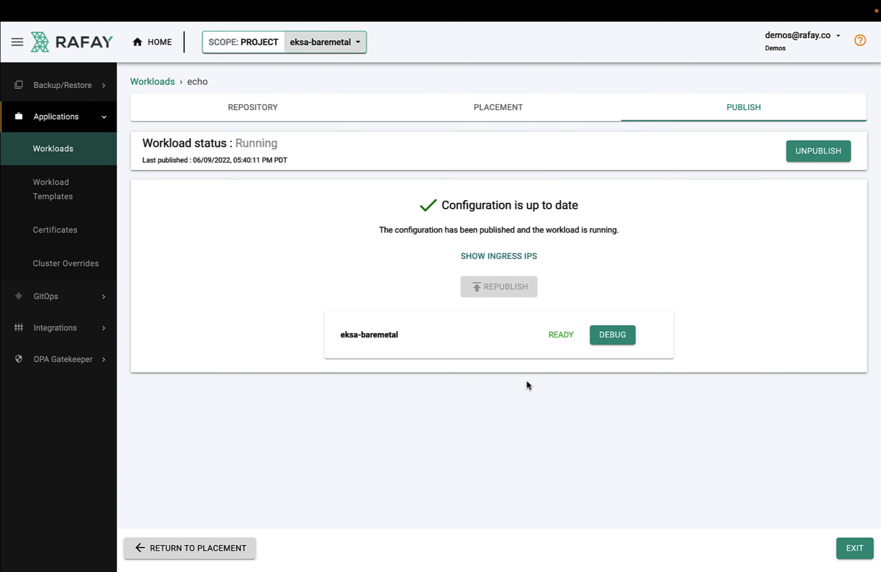
{"action": "left_click", "coordinate": [599, 342]}
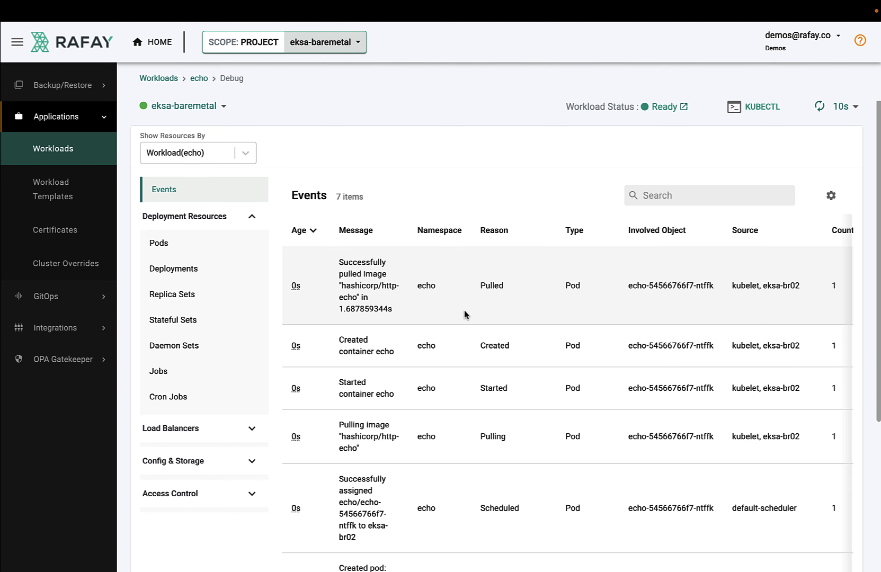
View the echo pod, then back on Workloads switch between table and card views
{"action": "left_click", "coordinate": [199, 246]}
{"action": "left_click", "coordinate": [167, 80]}
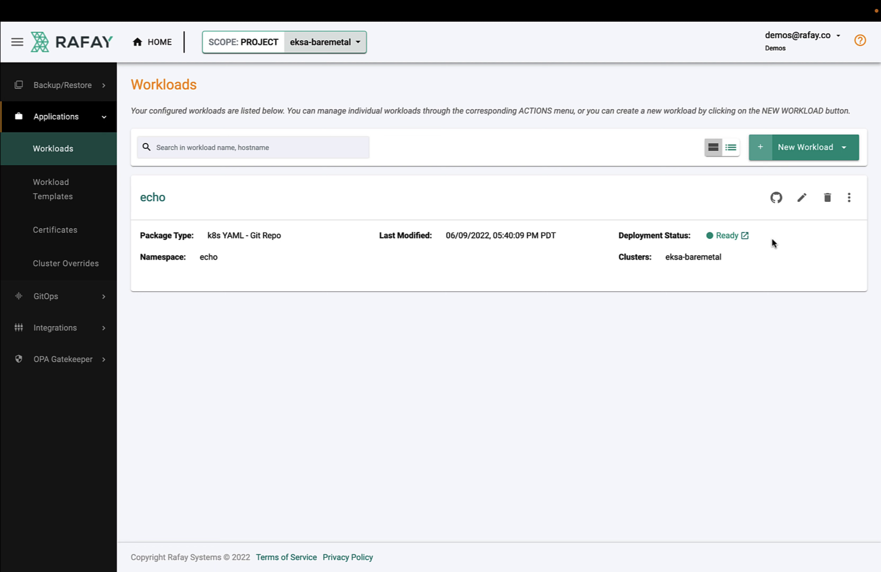
{"action": "left_click", "coordinate": [731, 147]}
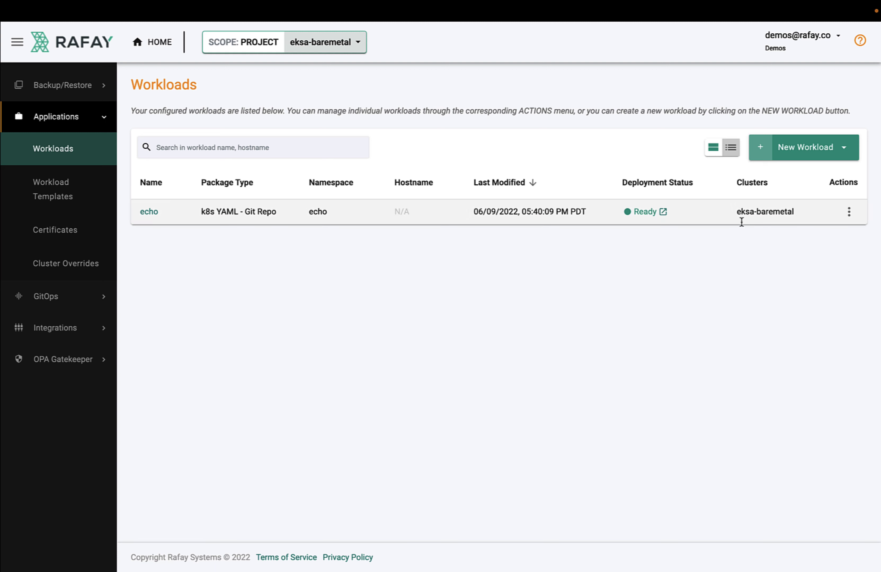
{"action": "left_click", "coordinate": [713, 147]}
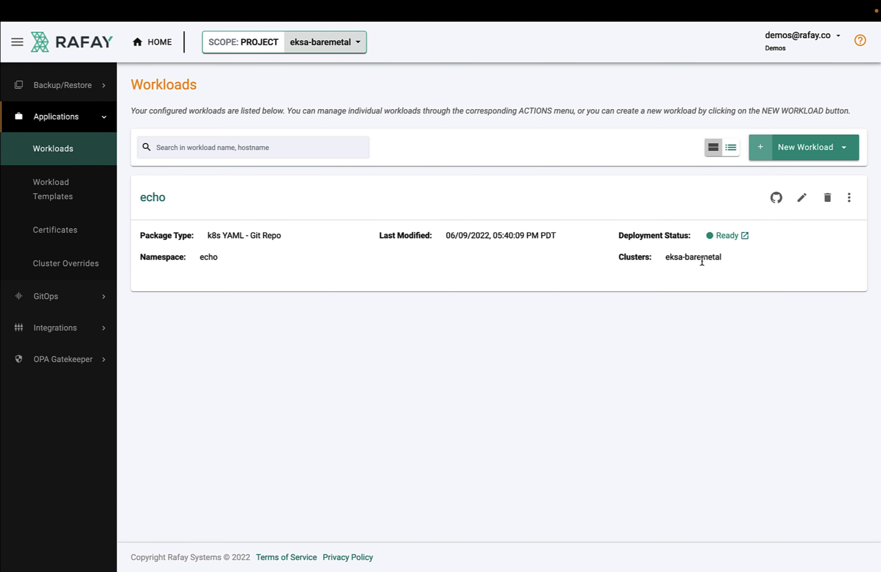
{"action": "triple_click", "coordinate": [698, 260]}
{"action": "left_click", "coordinate": [656, 280]}
{"action": "left_click", "coordinate": [103, 299]}
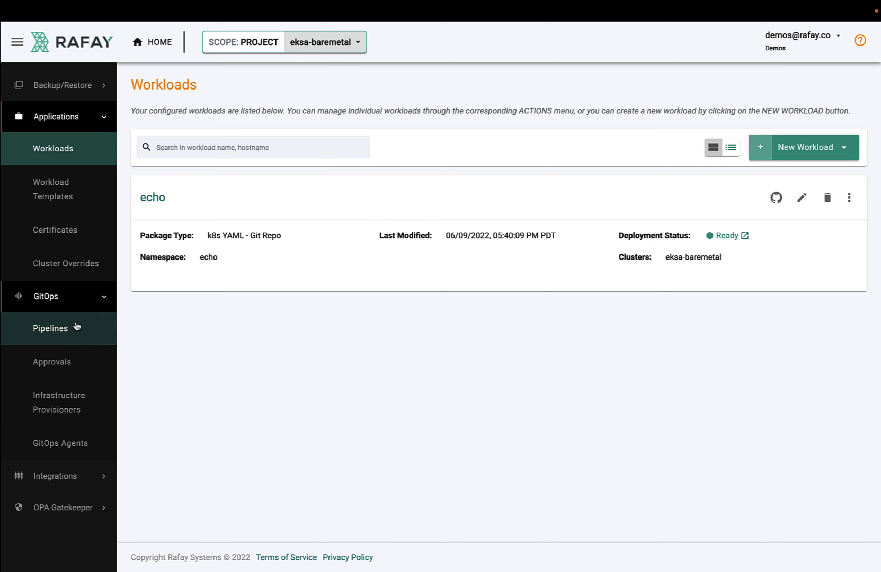
Create a new GitOps pipeline named echo
{"action": "left_click", "coordinate": [837, 148]}
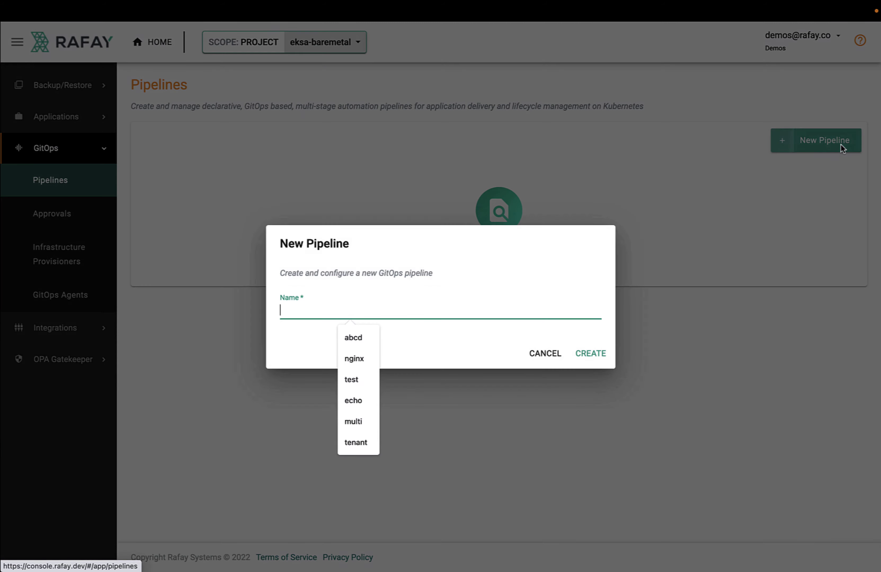
{"action": "type", "text": "echo"}
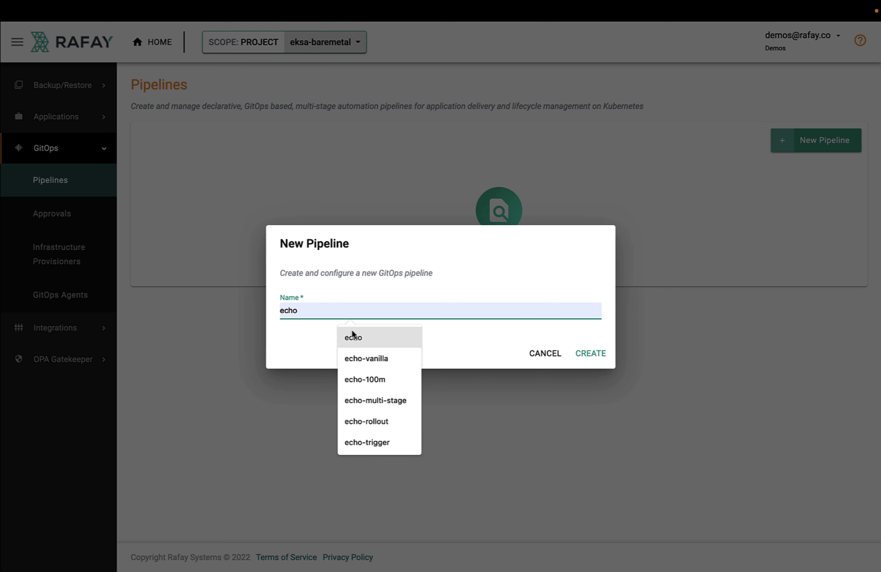
{"action": "left_click", "coordinate": [353, 337]}
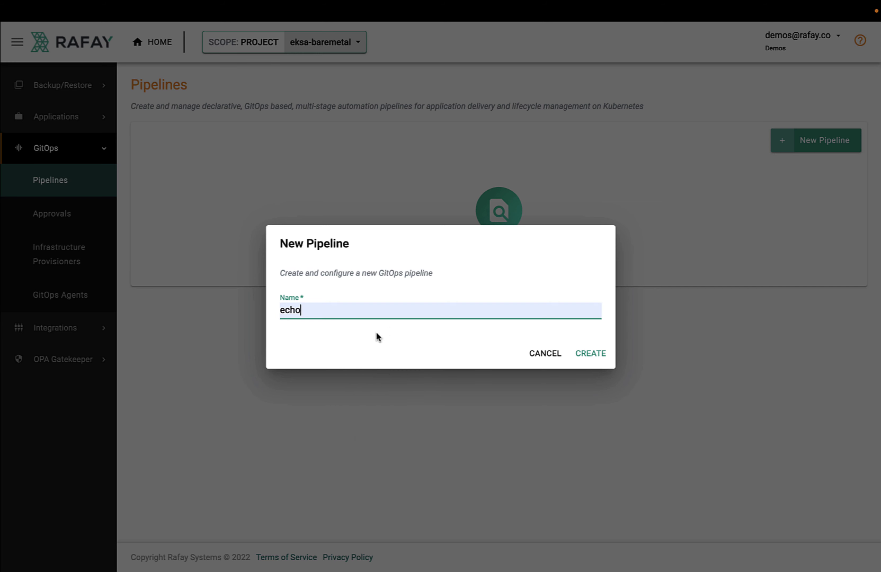
{"action": "left_click", "coordinate": [592, 353]}
Add a stage named echo with action Deploy Workload using the echo workload, and save the stages
{"action": "left_click", "coordinate": [826, 210]}
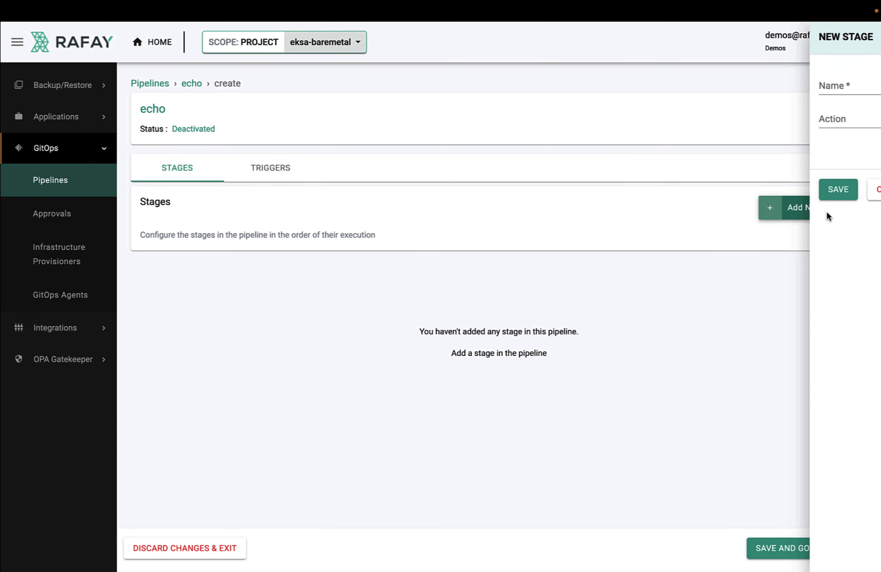
{"action": "left_click", "coordinate": [495, 91]}
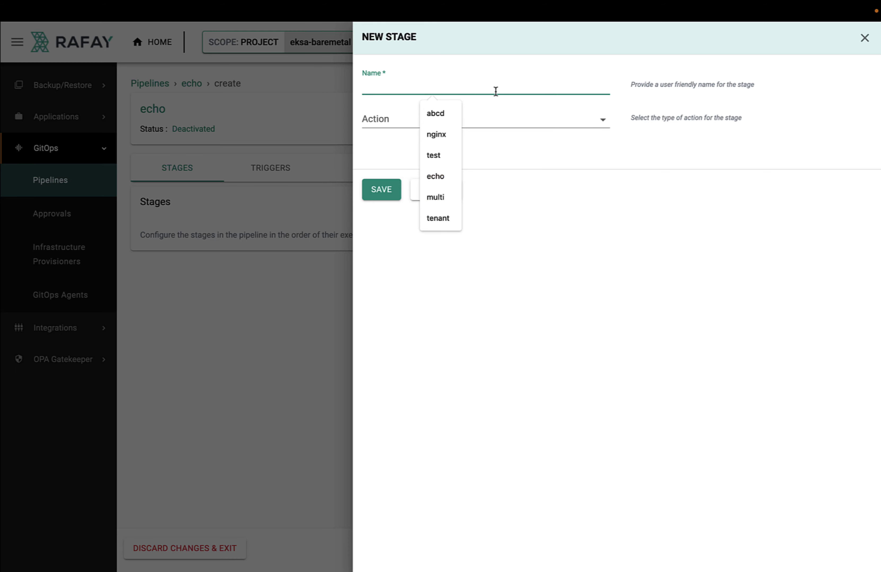
{"action": "type", "text": "echo"}
{"action": "left_click", "coordinate": [486, 111]}
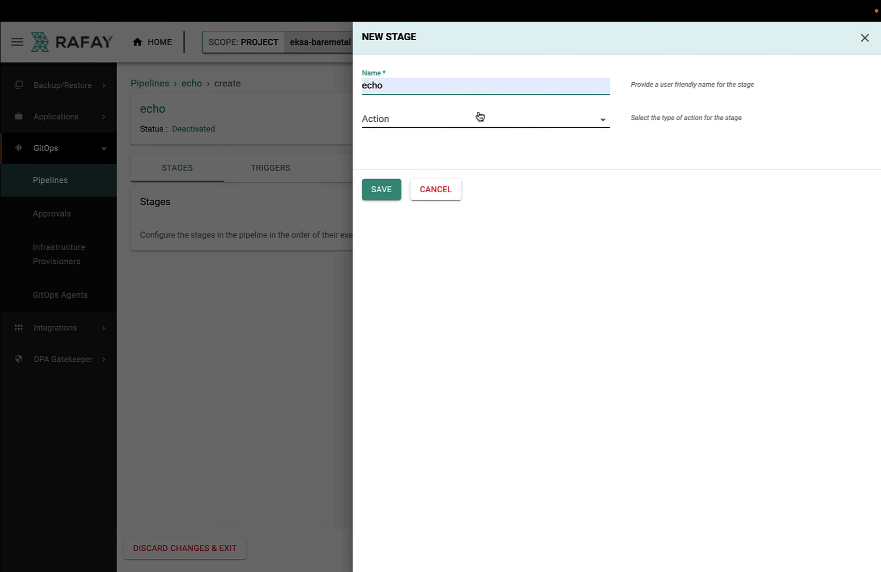
{"action": "left_click", "coordinate": [451, 124]}
{"action": "left_click", "coordinate": [423, 139]}
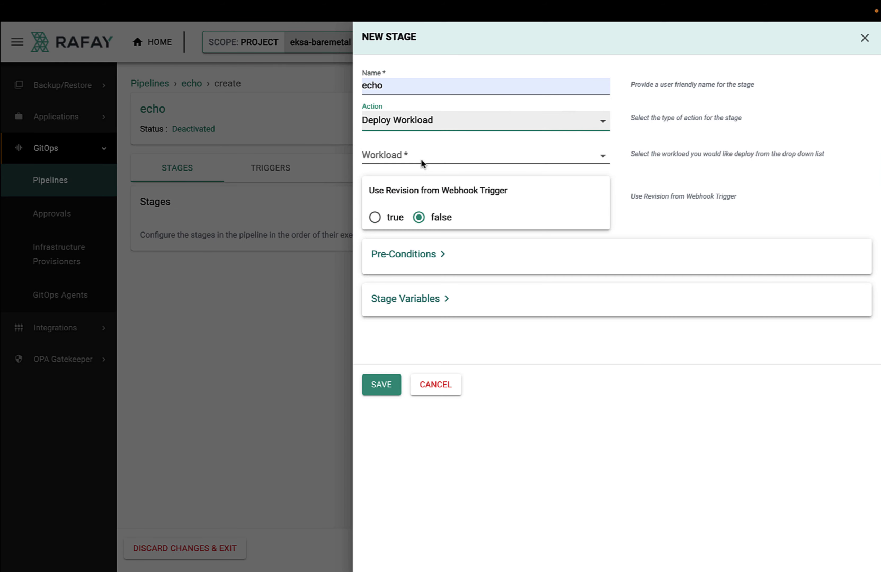
{"action": "left_click", "coordinate": [451, 162]}
{"action": "left_click", "coordinate": [437, 166]}
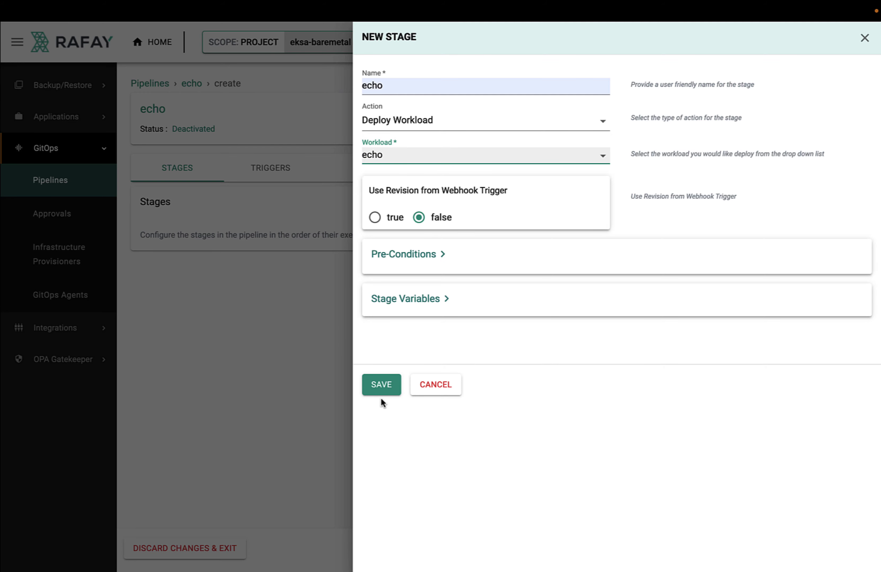
{"action": "left_click", "coordinate": [379, 391]}
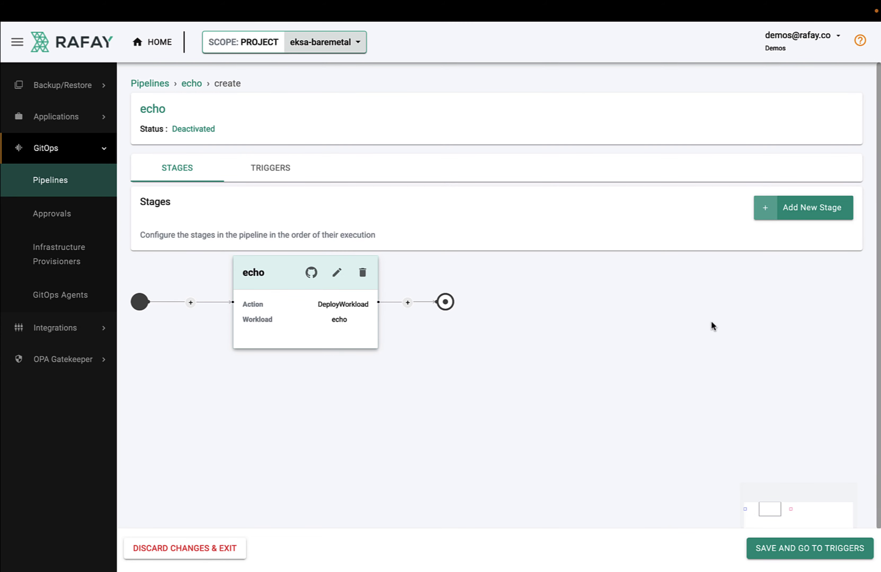
{"action": "left_click", "coordinate": [774, 547]}
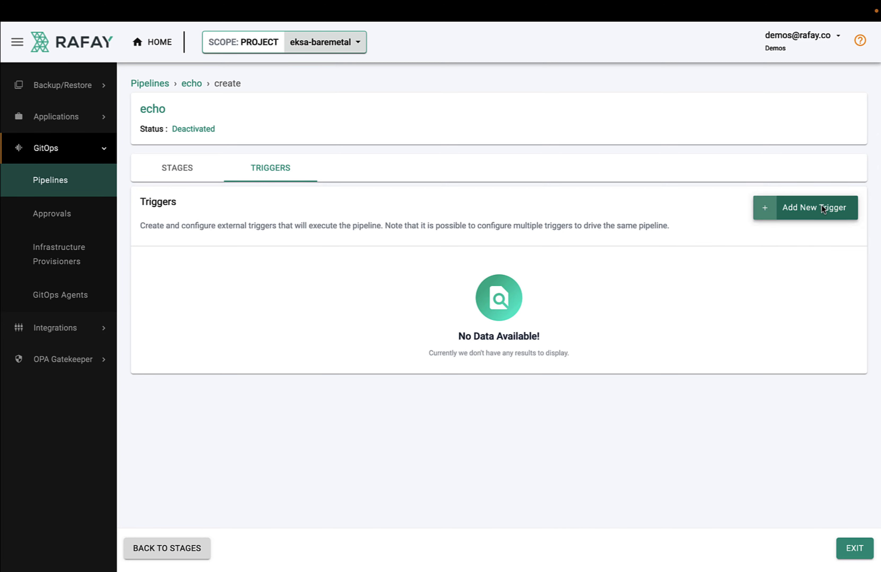
Start a new webhook trigger named echo using the rafay repository, marked as GitHub
{"action": "left_click", "coordinate": [809, 217]}
{"action": "left_click", "coordinate": [511, 94]}
{"action": "type", "text": "ecgo"}
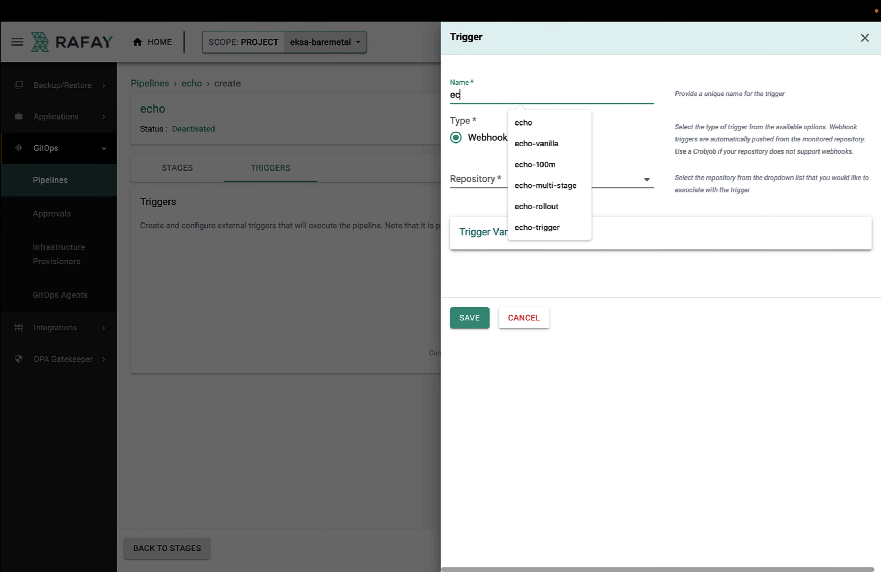
{"action": "key", "text": "BackSpace"}
{"action": "key", "text": "BackSpace"}
{"action": "left_click", "coordinate": [486, 179]}
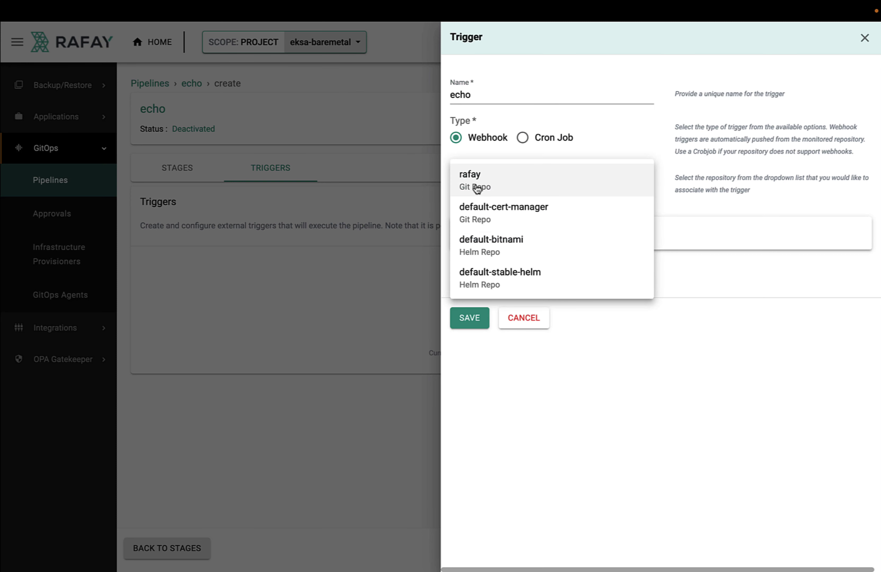
{"action": "left_click", "coordinate": [477, 189]}
{"action": "left_click", "coordinate": [473, 238]}
Set the trigger revision to main and have it watch echo/echo.yaml
{"action": "left_click", "coordinate": [474, 278]}
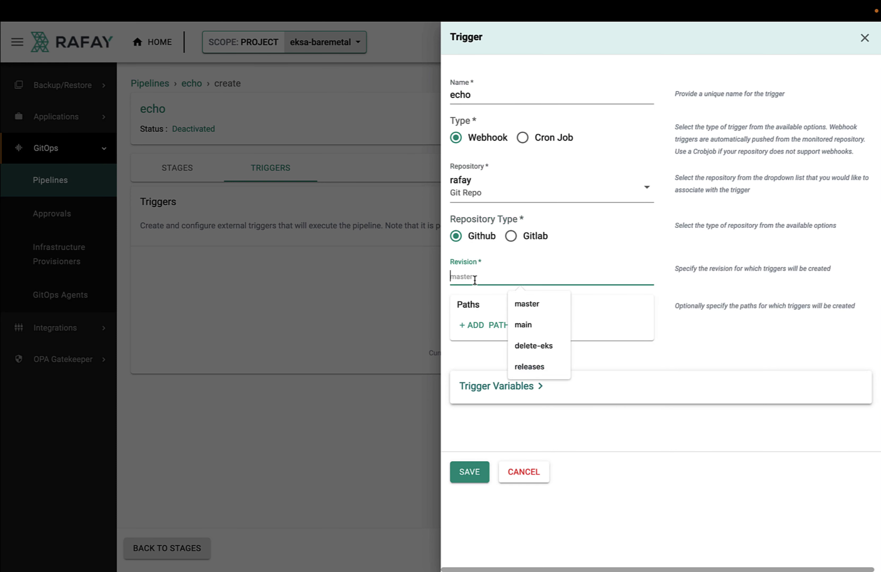
{"action": "type", "text": "main"}
{"action": "left_click", "coordinate": [474, 330]}
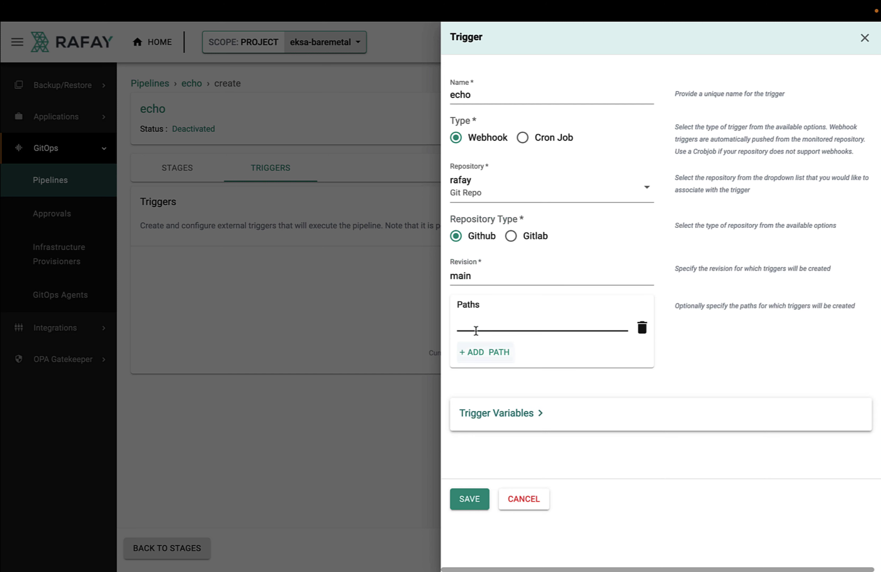
{"action": "left_click", "coordinate": [482, 329]}
{"action": "type", "text": "e"}
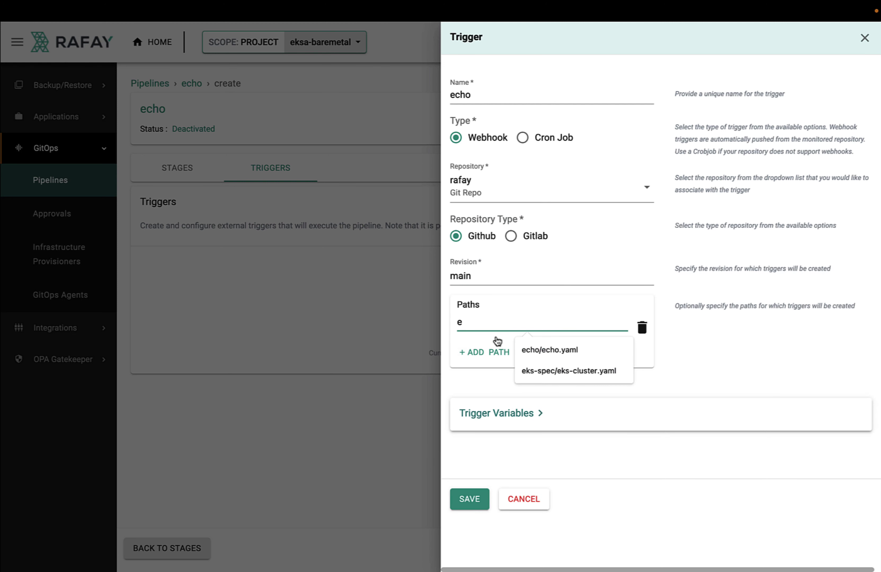
{"action": "left_click", "coordinate": [517, 352]}
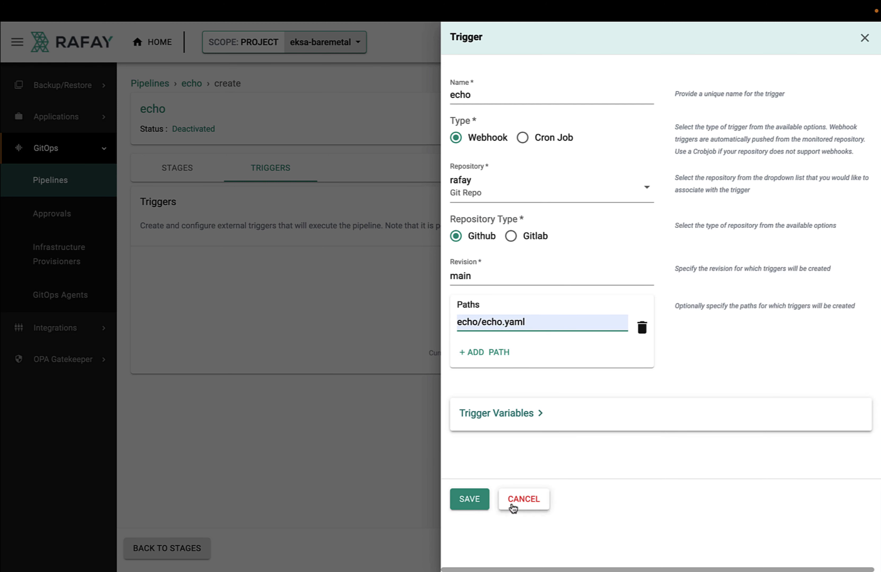
Save the echo trigger, copy its webhook URL and bring up the GitHub tab
{"action": "left_click", "coordinate": [472, 499]}
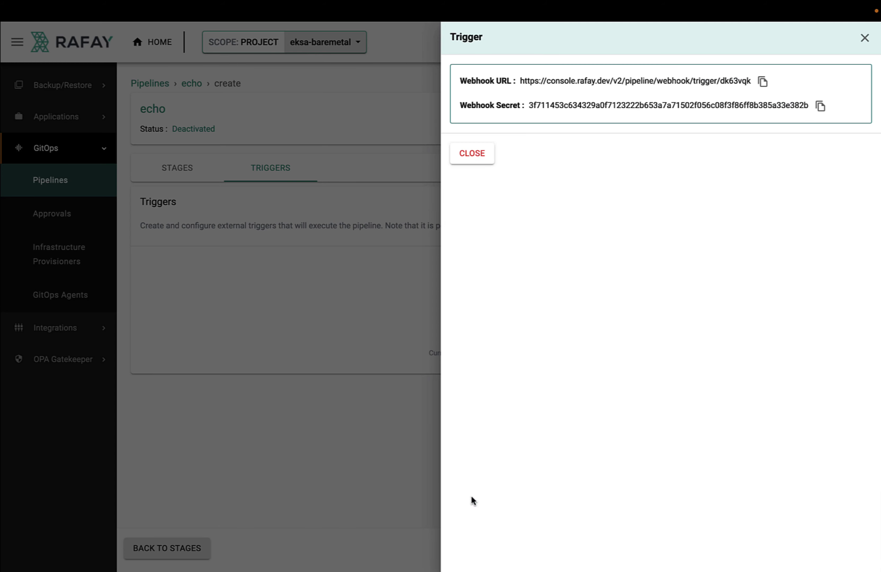
{"action": "left_click", "coordinate": [762, 80]}
{"action": "mouse_move", "coordinate": [264, 11]}
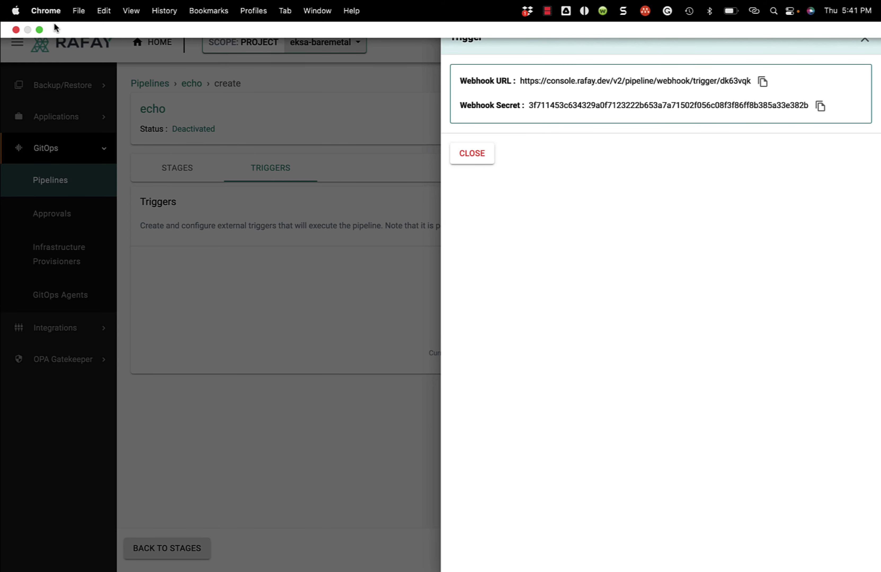
{"action": "left_click", "coordinate": [40, 30]}
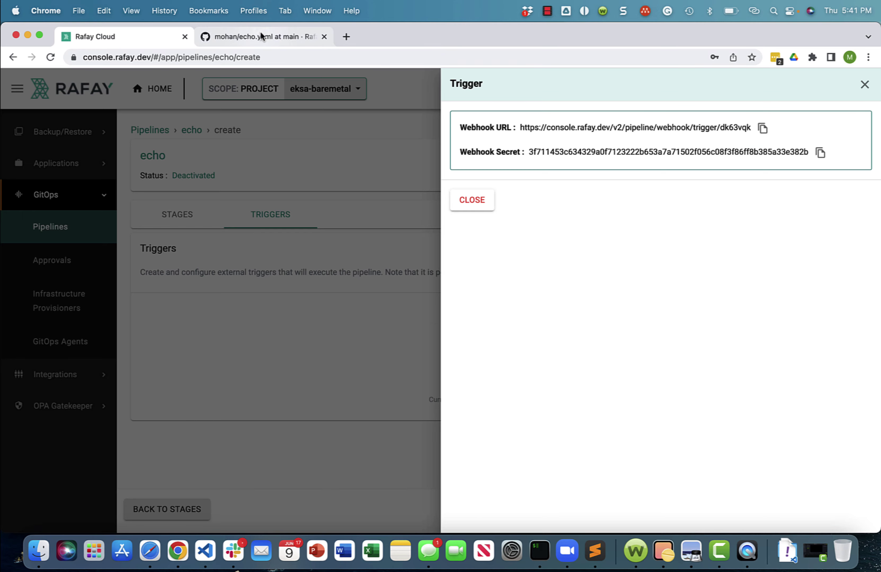
{"action": "left_click", "coordinate": [262, 36]}
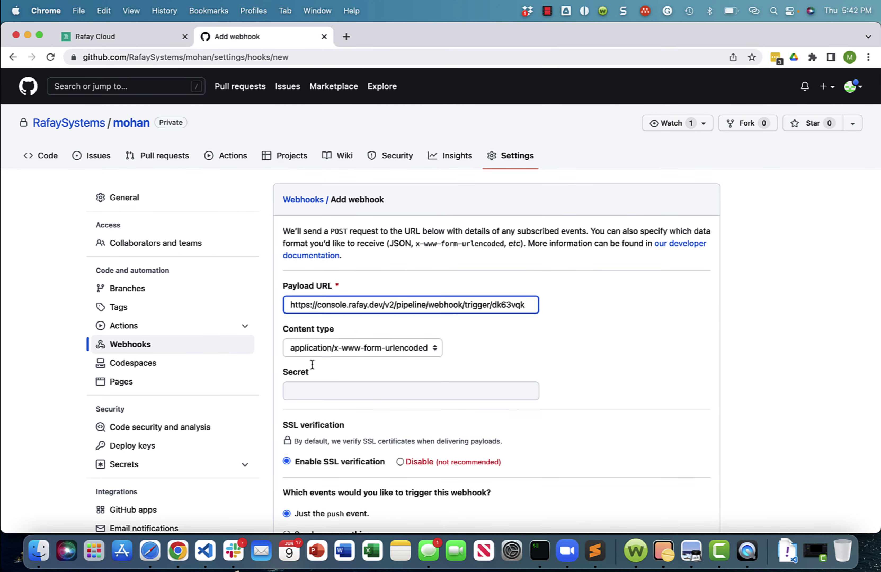
Paste the webhook secret and add the push-event webhook to the repository
{"action": "left_click", "coordinate": [314, 391]}
{"action": "key", "text": "super+v"}
{"action": "scroll", "coordinate": [651, 379], "scroll_direction": "down", "scroll_amount": 5}
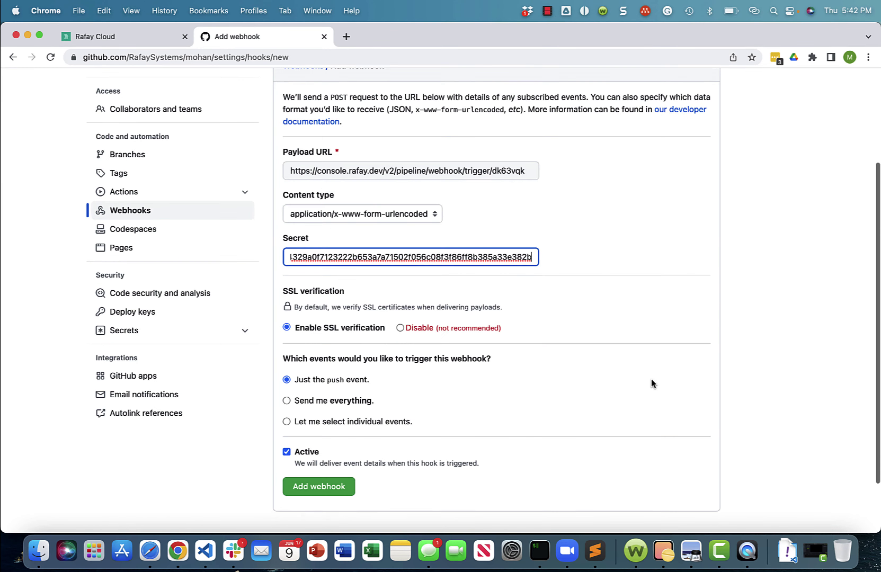
{"action": "left_click", "coordinate": [352, 467]}
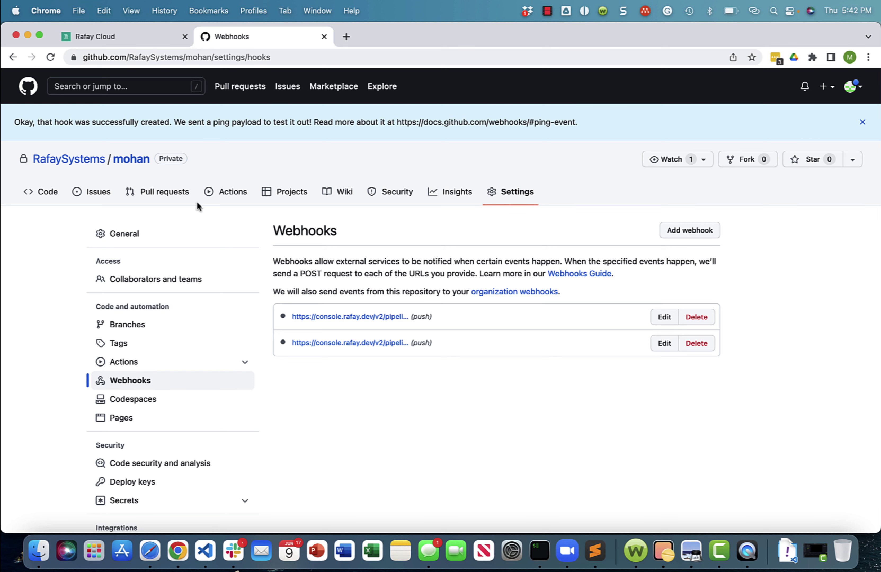
Back in Rafay, close the webhook details and exit the echo pipeline editor
{"action": "left_click", "coordinate": [121, 43]}
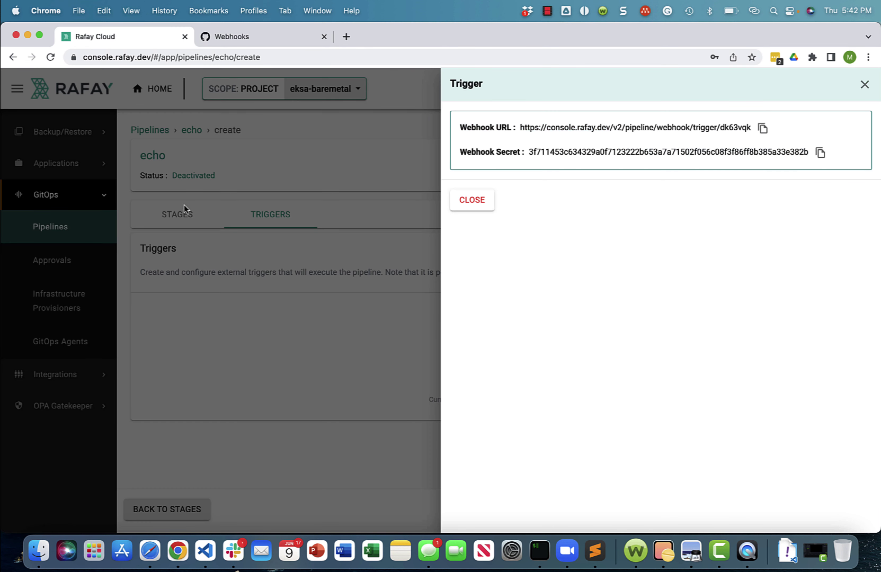
{"action": "left_click", "coordinate": [471, 201]}
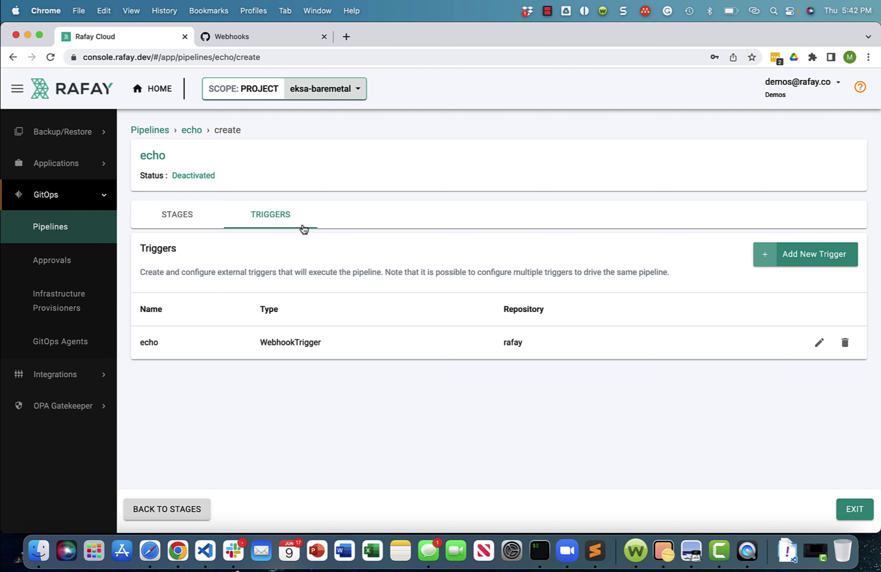
{"action": "left_click", "coordinate": [856, 510]}
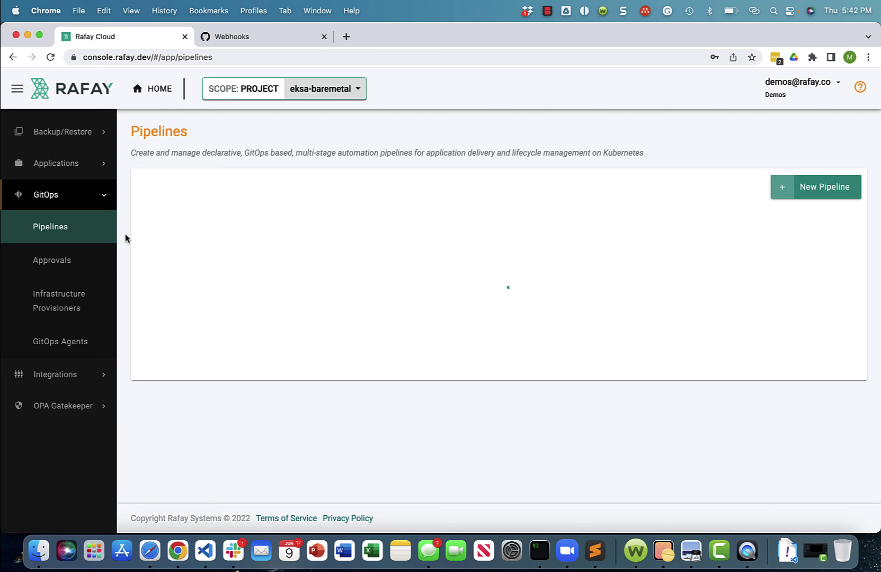
Activate the echo pipeline from the Pipelines list and open its details
{"action": "left_click", "coordinate": [63, 260]}
{"action": "left_click", "coordinate": [48, 238]}
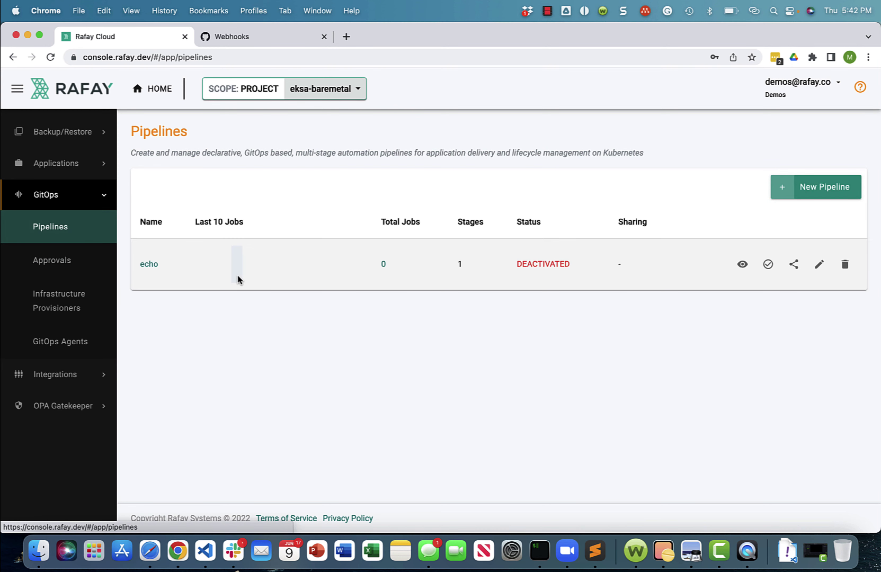
{"action": "left_click", "coordinate": [766, 265]}
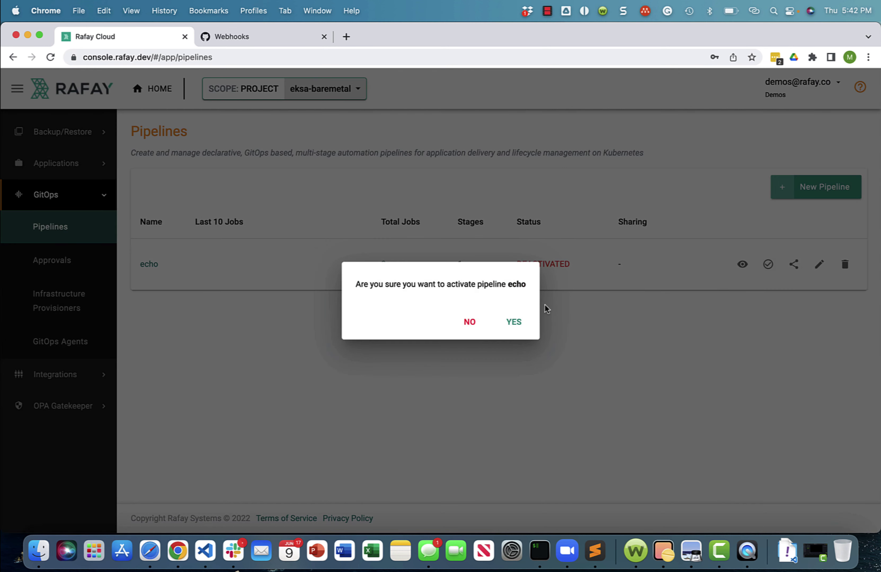
{"action": "left_click", "coordinate": [520, 320]}
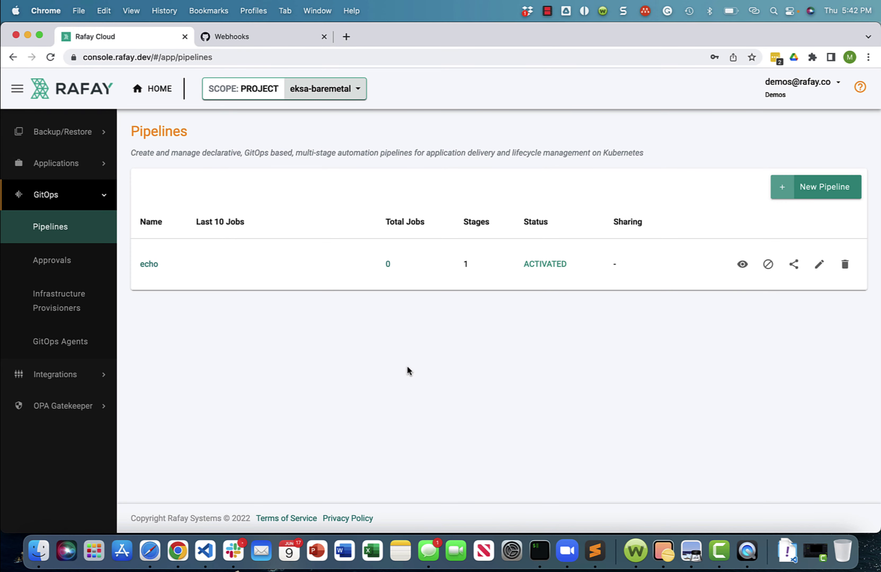
{"action": "left_click", "coordinate": [142, 269]}
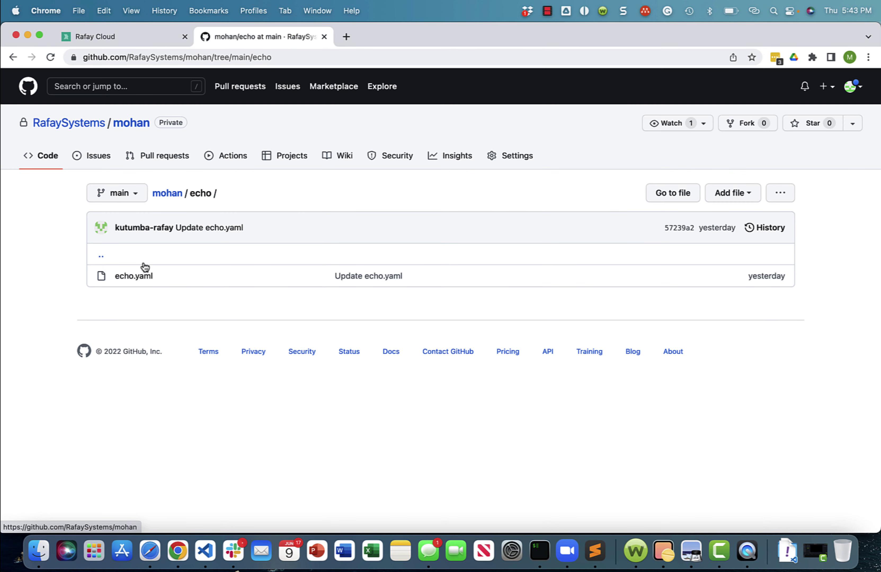
Edit echo.yaml from 1 to 4 replicas and commit to main as '1 to 4 replicas'
{"action": "left_click", "coordinate": [132, 277]}
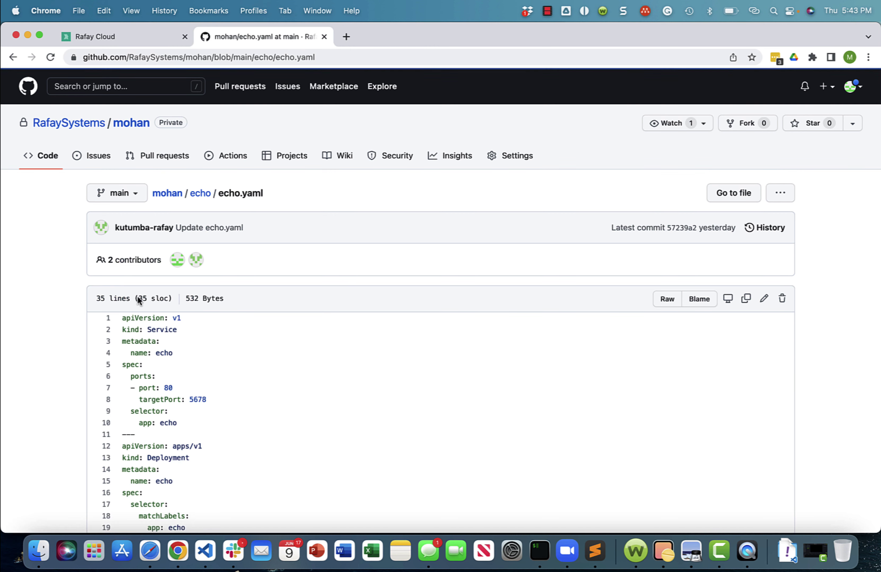
{"action": "scroll", "coordinate": [252, 346], "scroll_direction": "down", "scroll_amount": 2}
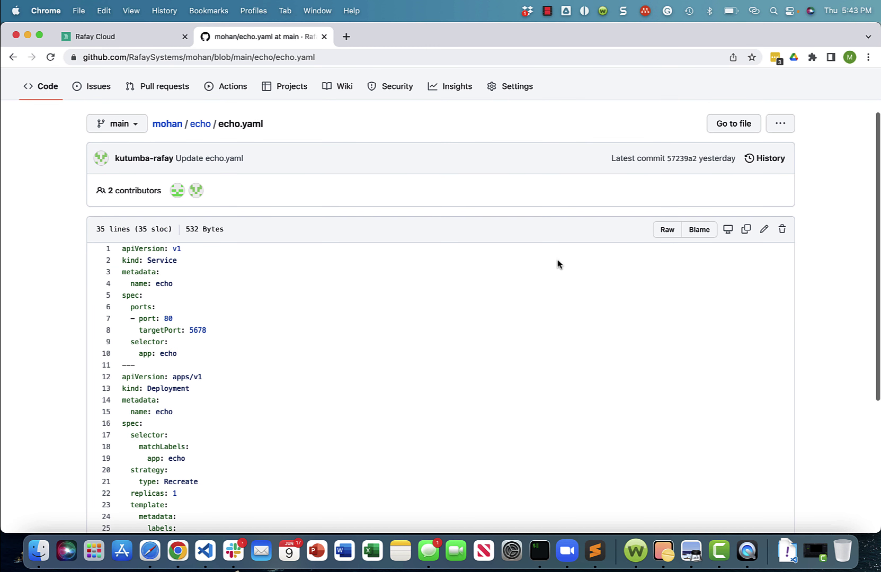
{"action": "left_click", "coordinate": [763, 230]}
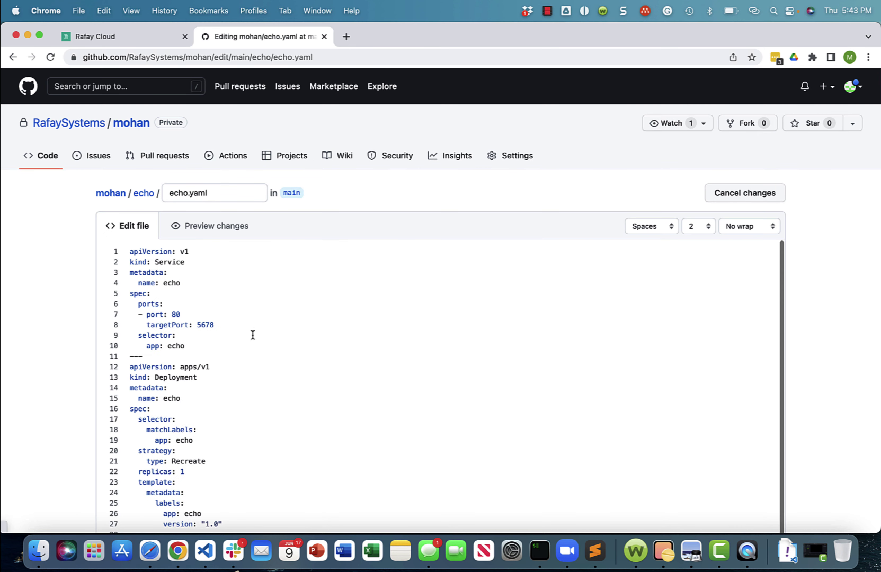
{"action": "scroll", "coordinate": [252, 336], "scroll_direction": "down", "scroll_amount": 1}
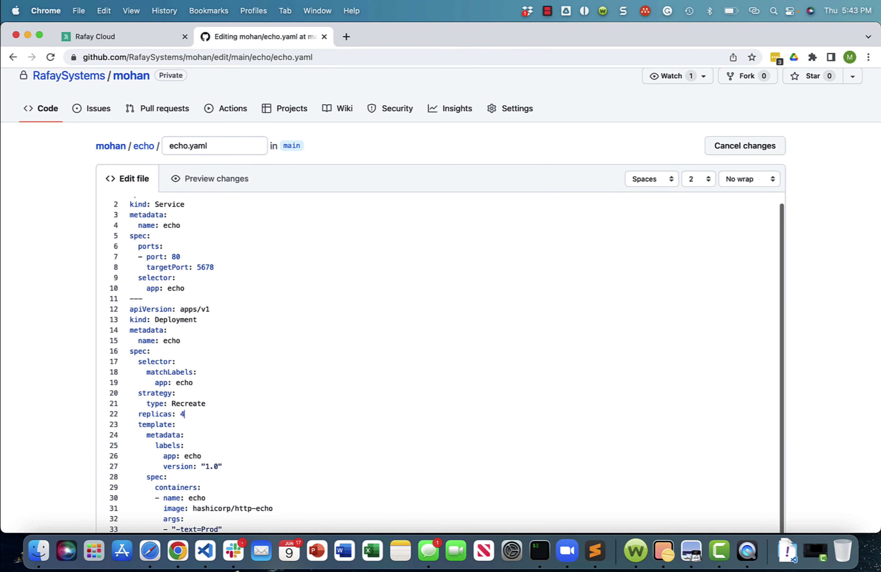
{"action": "scroll", "coordinate": [819, 329], "scroll_direction": "down", "scroll_amount": 10}
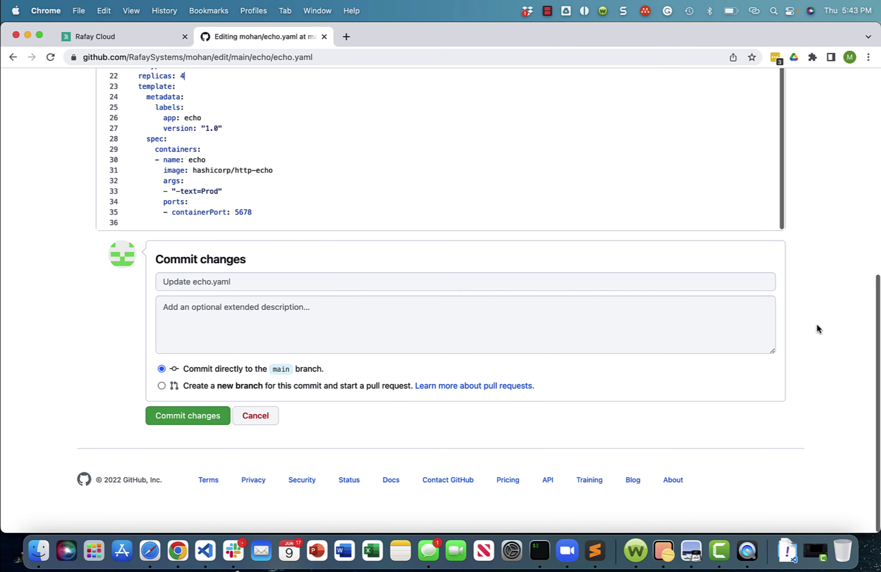
{"action": "scroll", "coordinate": [819, 329], "scroll_direction": "up", "scroll_amount": 1}
{"action": "left_click", "coordinate": [235, 305]}
{"action": "type", "text": "1 to 4 replicas"}
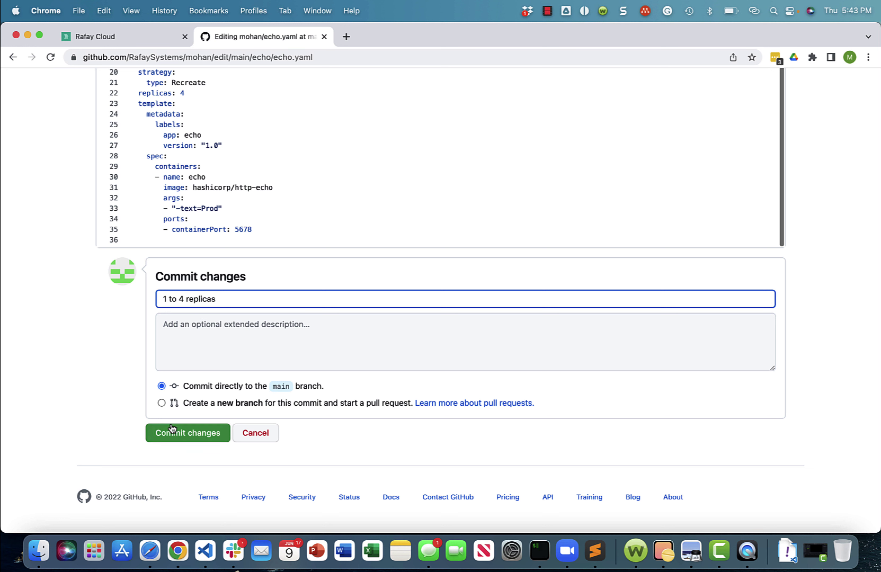
{"action": "left_click", "coordinate": [171, 432]}
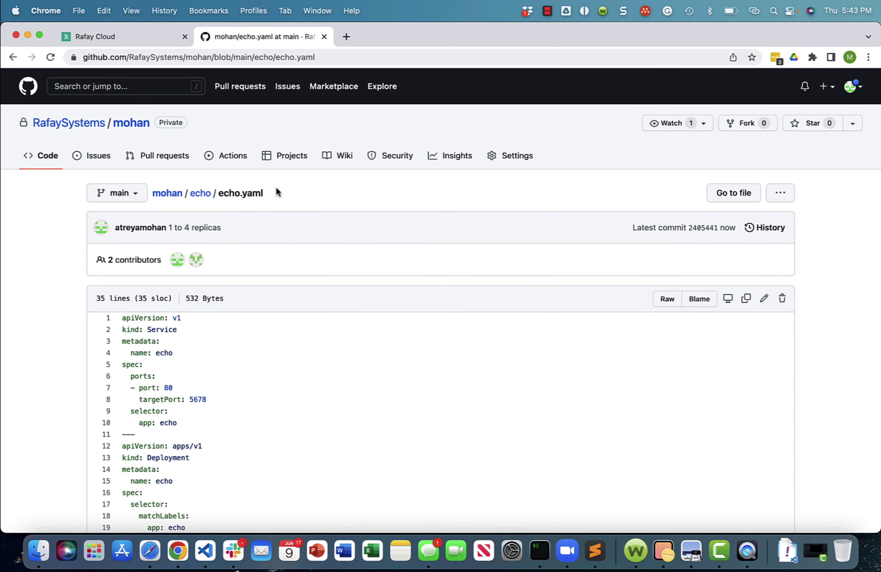
{"action": "left_click", "coordinate": [129, 40]}
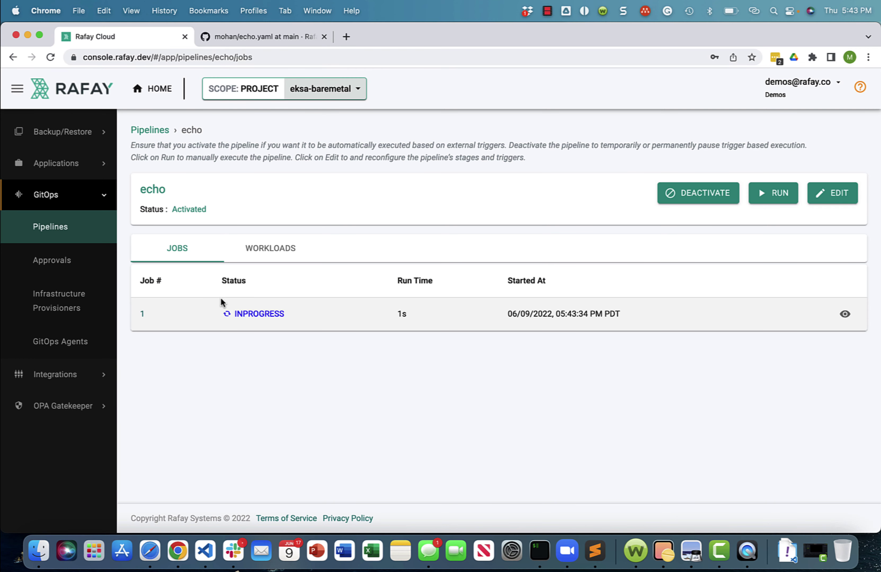
Open echo job 1 from the '1 to 4 replicas' commit and review its webhook payload JSON
{"action": "left_click", "coordinate": [142, 315]}
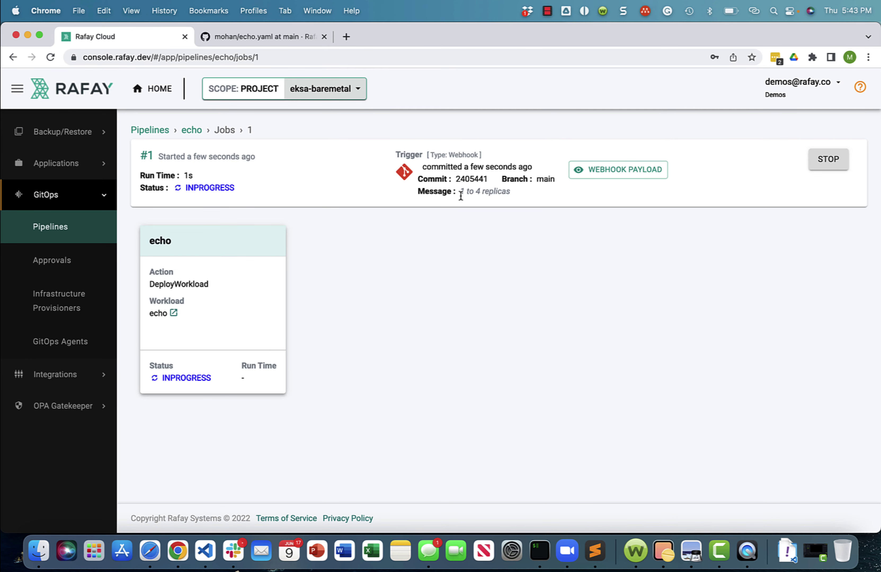
{"action": "left_click_drag", "start_coordinate": [461, 195], "coordinate": [511, 199]}
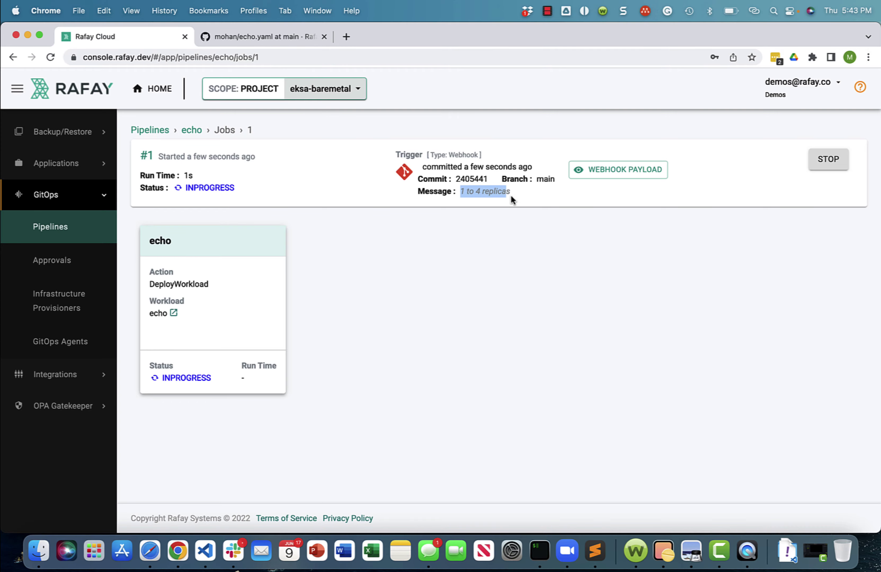
{"action": "left_click", "coordinate": [518, 229]}
{"action": "left_click", "coordinate": [617, 171]}
{"action": "scroll", "coordinate": [416, 319], "scroll_direction": "down", "scroll_amount": 20}
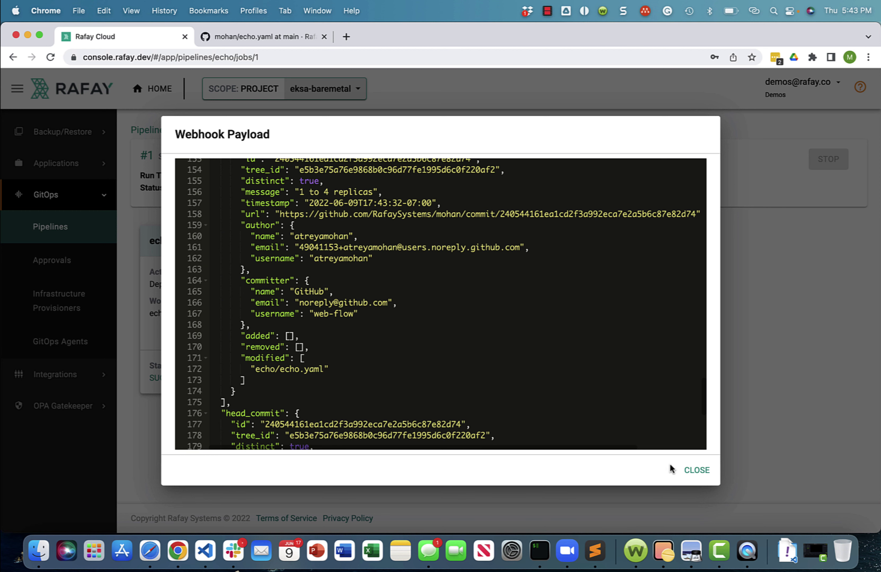
{"action": "left_click", "coordinate": [692, 474]}
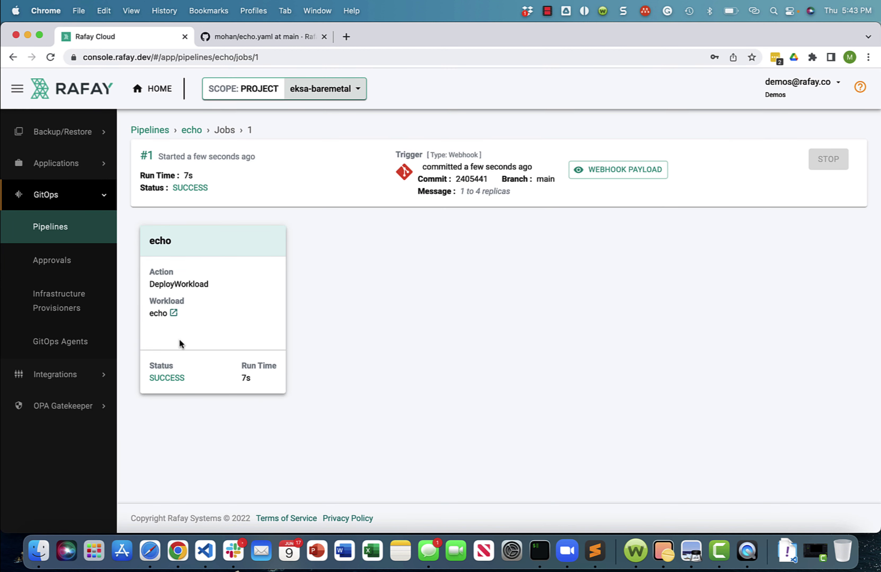
{"action": "scroll", "coordinate": [62, 186], "scroll_direction": "up", "scroll_amount": 5}
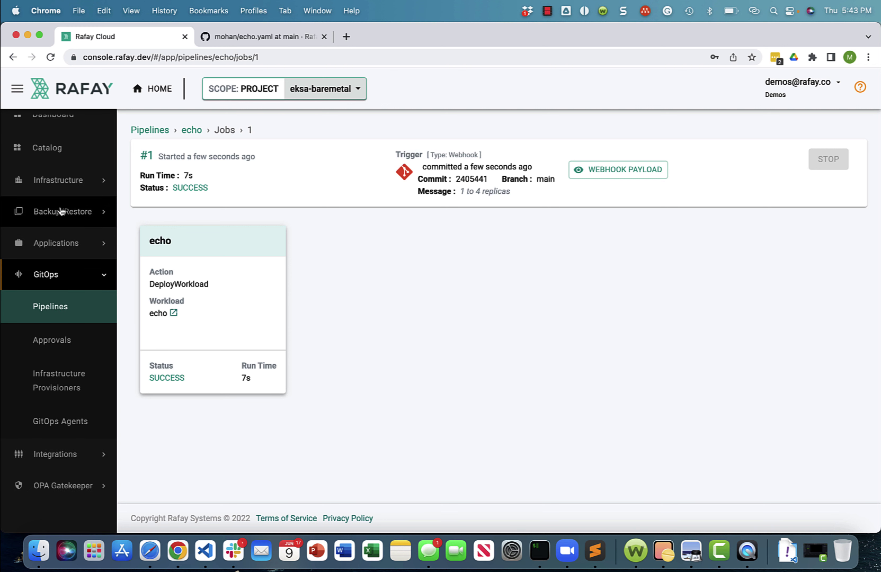
Run 'kubectl get po -n echo' on eksa-baremetal to confirm the echo pods, then return home
{"action": "left_click", "coordinate": [56, 189]}
{"action": "left_click", "coordinate": [70, 213]}
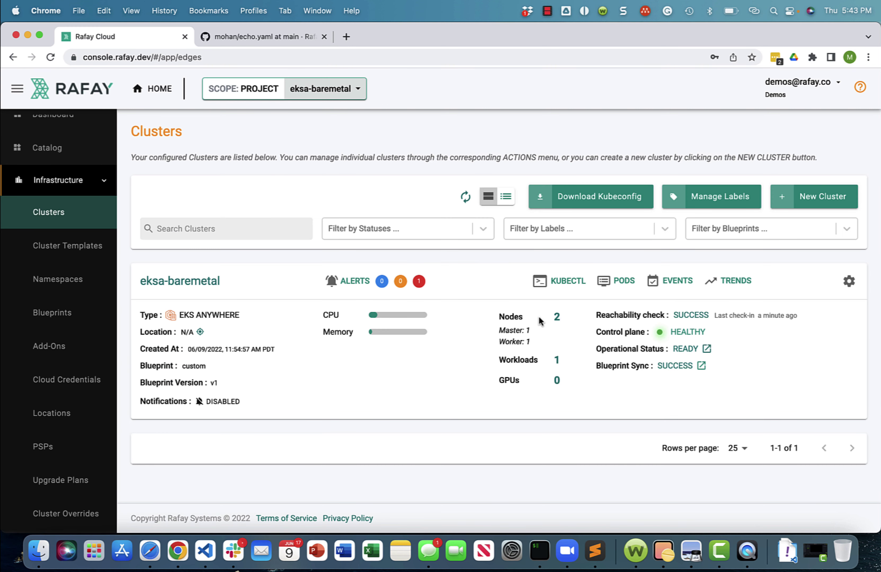
{"action": "type", "text": "get "}
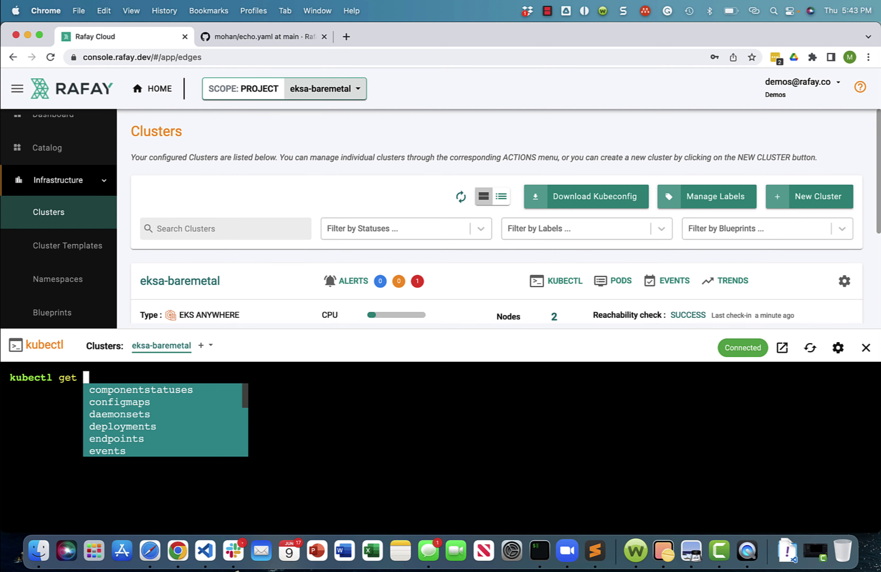
{"action": "type", "text": "po -n"}
{"action": "key", "text": "BackSpace"}
{"action": "key", "text": "BackSpace"}
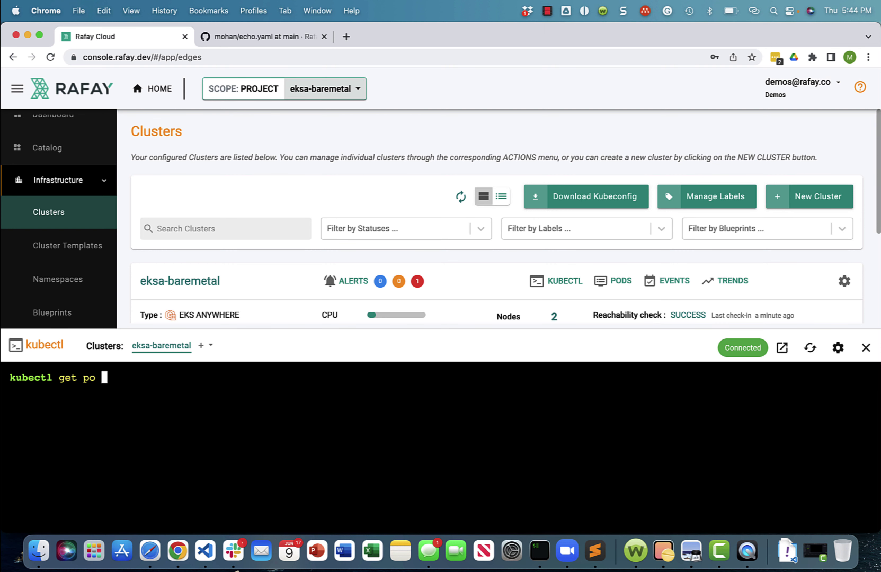
{"action": "type", "text": "-n echo"}
{"action": "key", "text": "Return"}
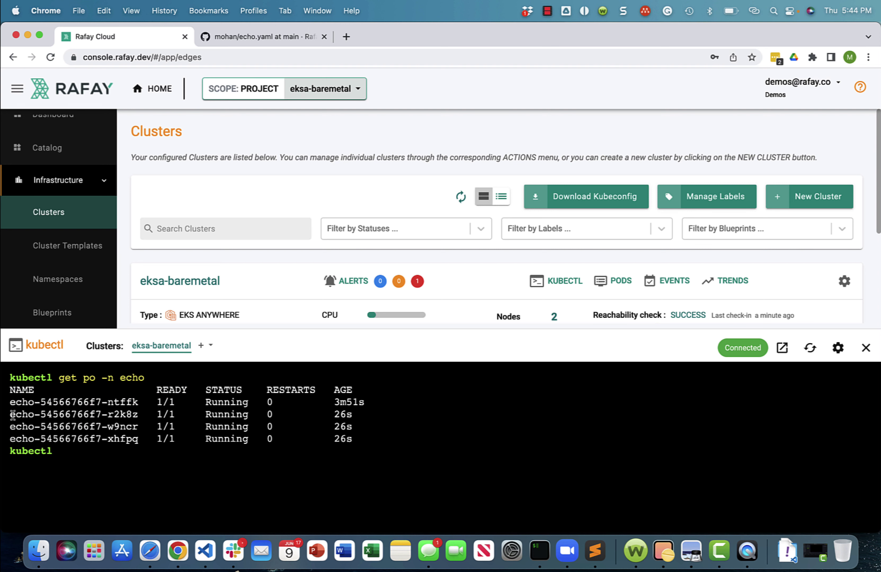
{"action": "left_click_drag", "start_coordinate": [9, 414], "coordinate": [352, 438]}
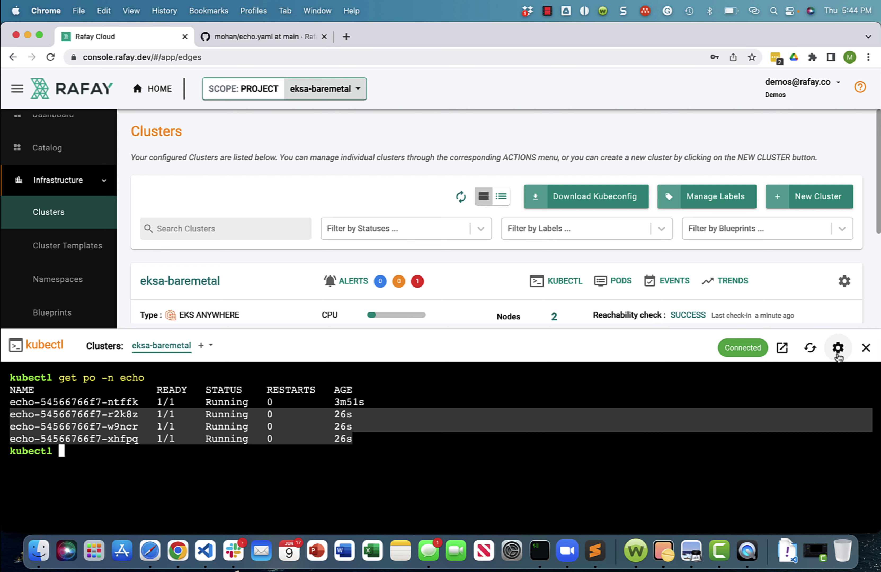
{"action": "left_click", "coordinate": [866, 348]}
{"action": "left_click", "coordinate": [161, 90]}
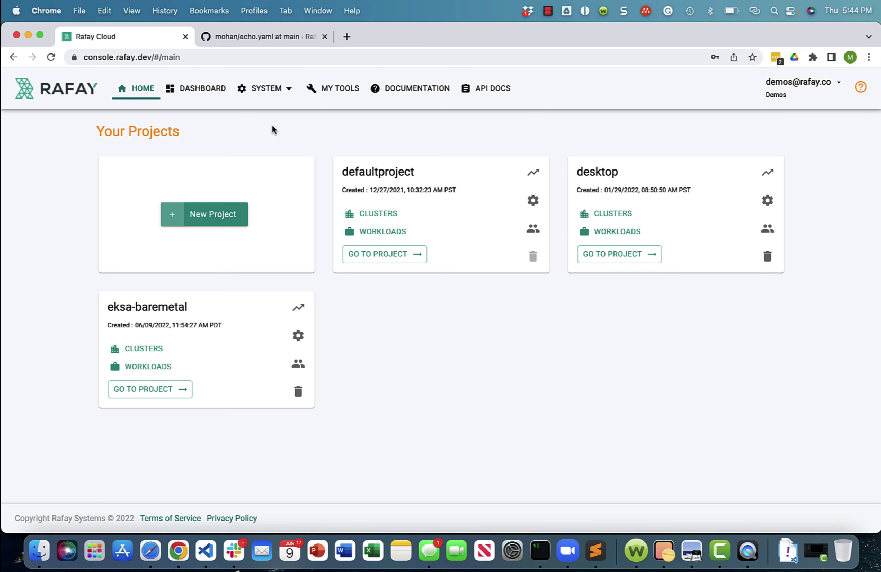
Open the KUBECTL audit logs and locate the recorded 'kubectl get po -n echo' command
{"action": "left_click", "coordinate": [275, 88]}
{"action": "left_click", "coordinate": [265, 196]}
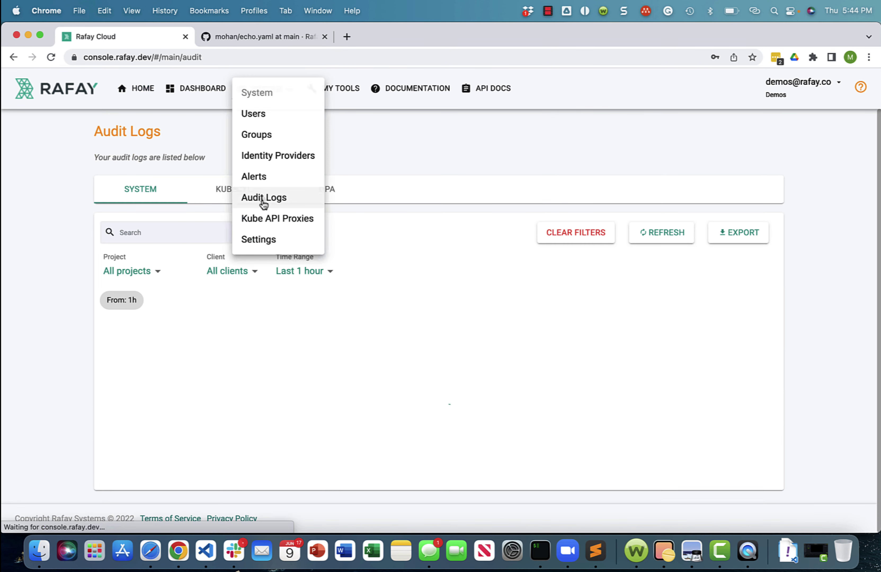
{"action": "left_click", "coordinate": [246, 196]}
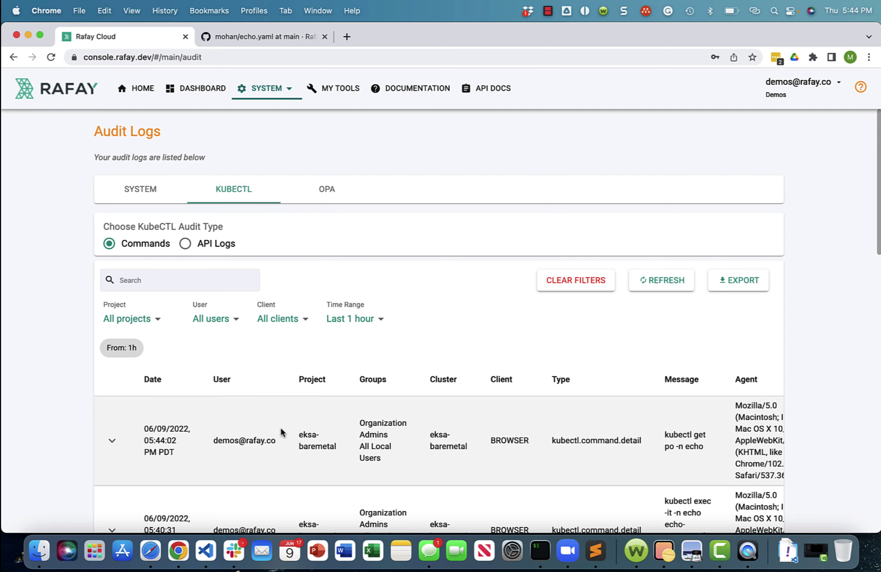
{"action": "scroll", "coordinate": [364, 454], "scroll_direction": "down", "scroll_amount": 3}
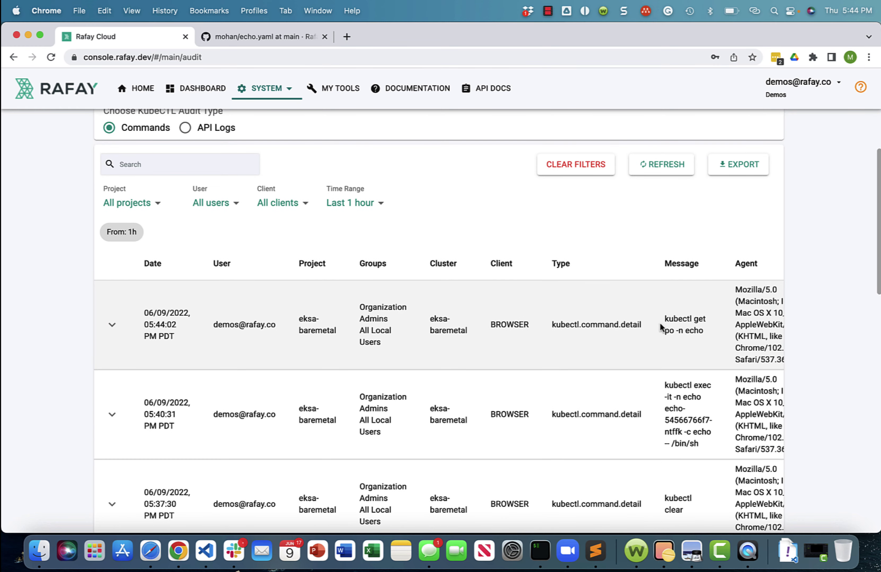
{"action": "left_click_drag", "start_coordinate": [665, 316], "coordinate": [700, 330]}
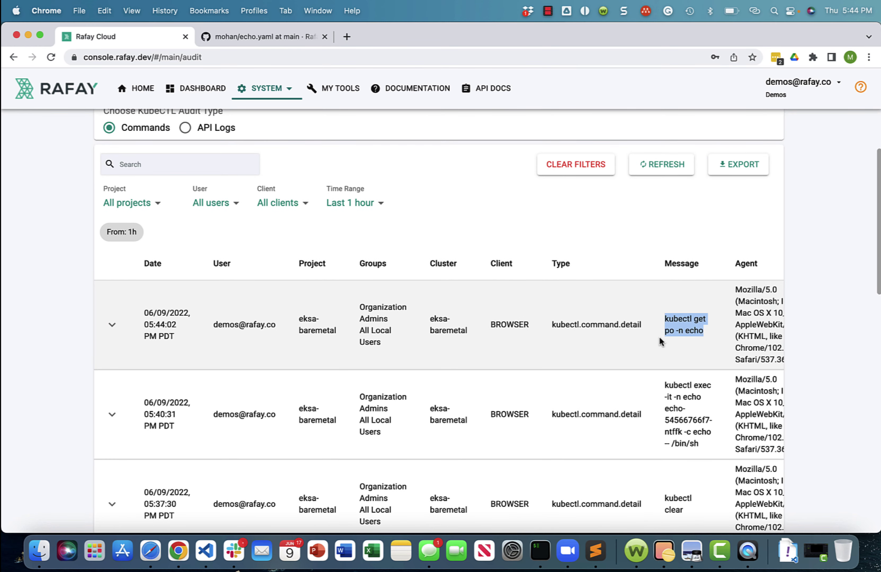
{"action": "scroll", "coordinate": [659, 337], "scroll_direction": "down", "scroll_amount": 5}
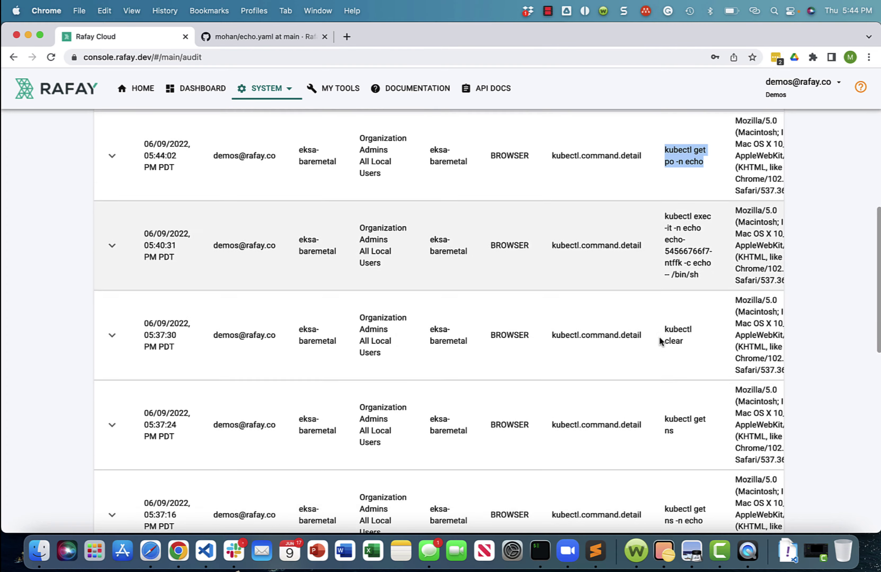
{"action": "scroll", "coordinate": [659, 336], "scroll_direction": "down", "scroll_amount": 9}
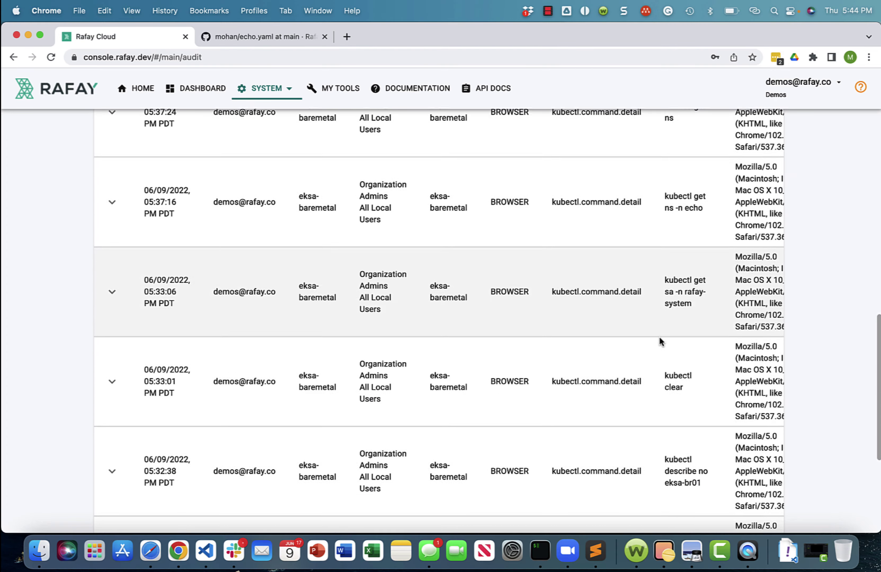
{"action": "scroll", "coordinate": [660, 337], "scroll_direction": "up", "scroll_amount": 15}
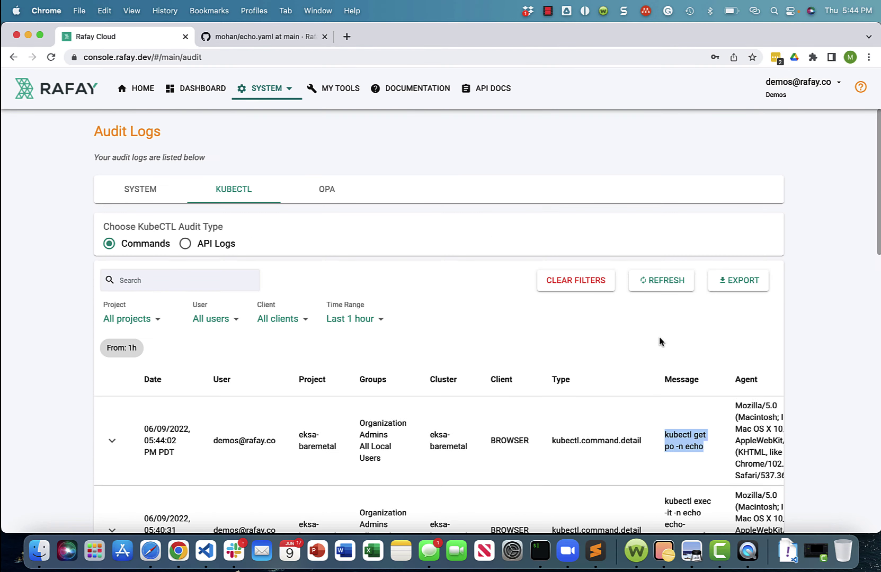
{"action": "left_click", "coordinate": [145, 93]}
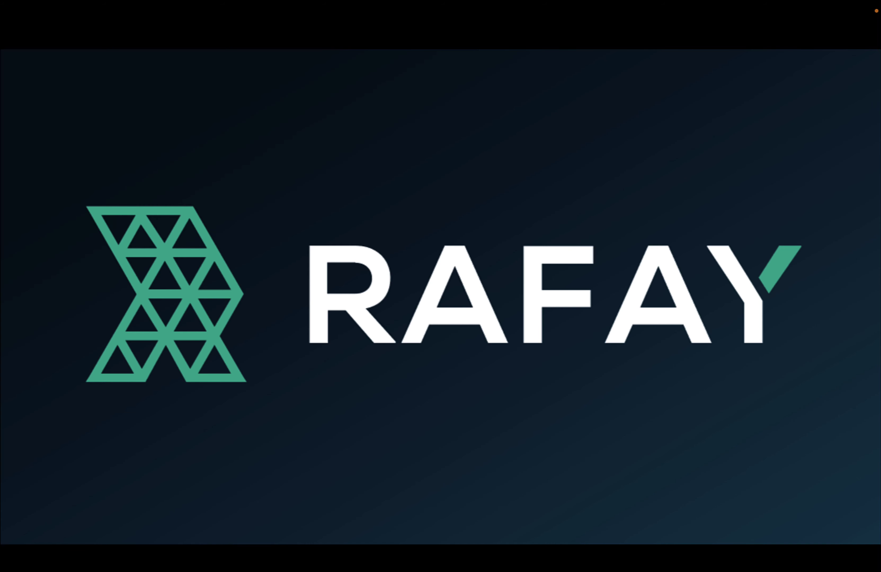